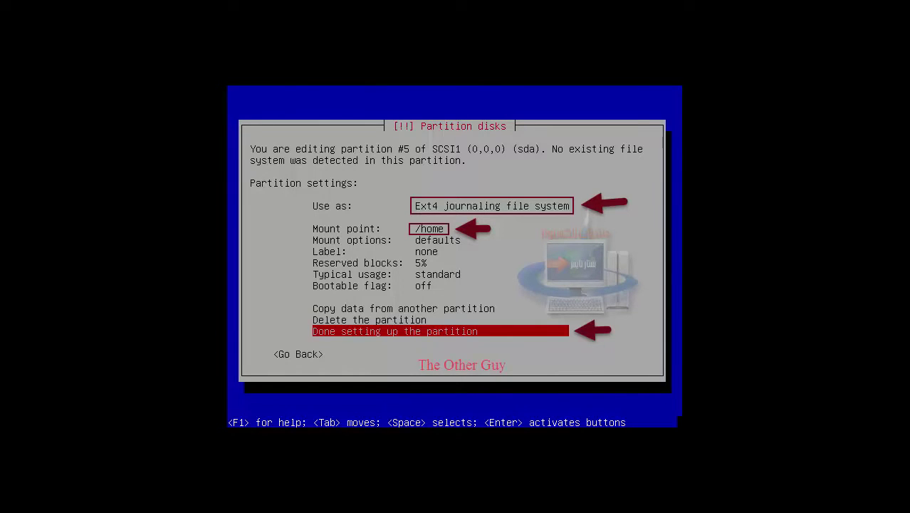
Finish setting up the ext4 /home partition and write the partitioning changes to the disk
key(Return)
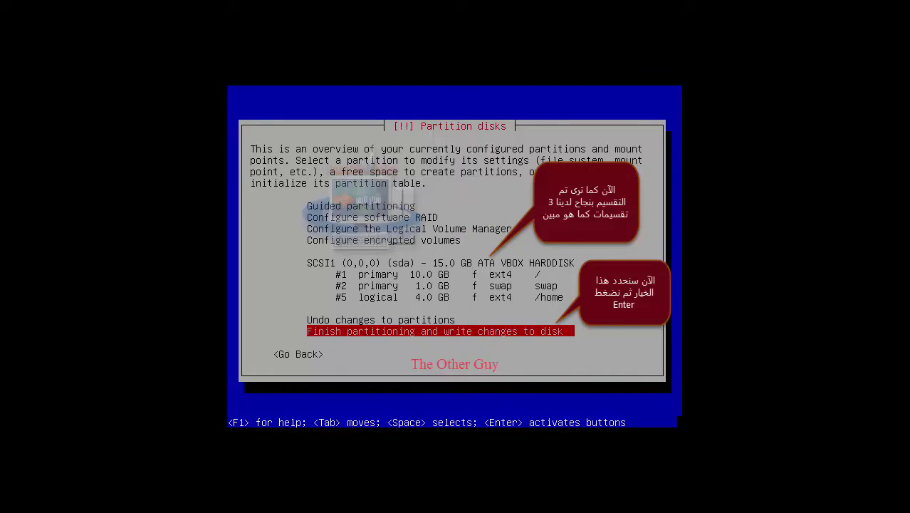
key(Return)
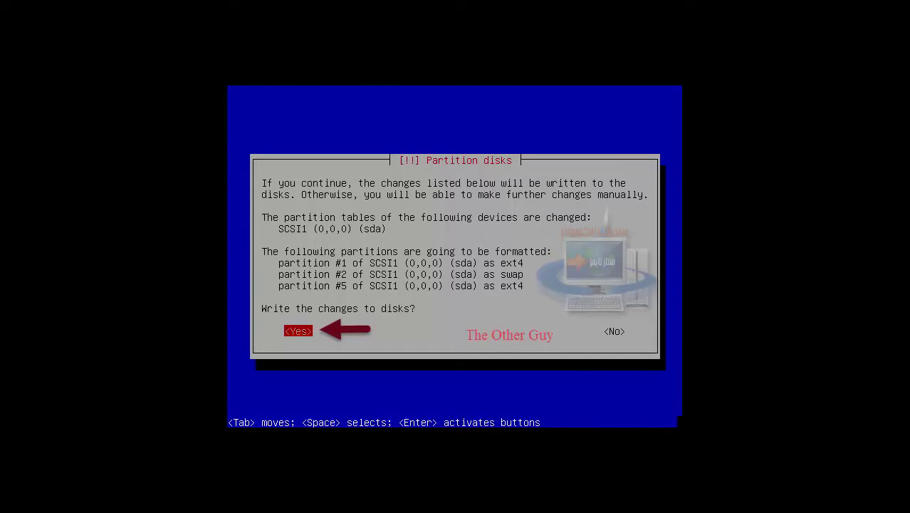
key(Return)
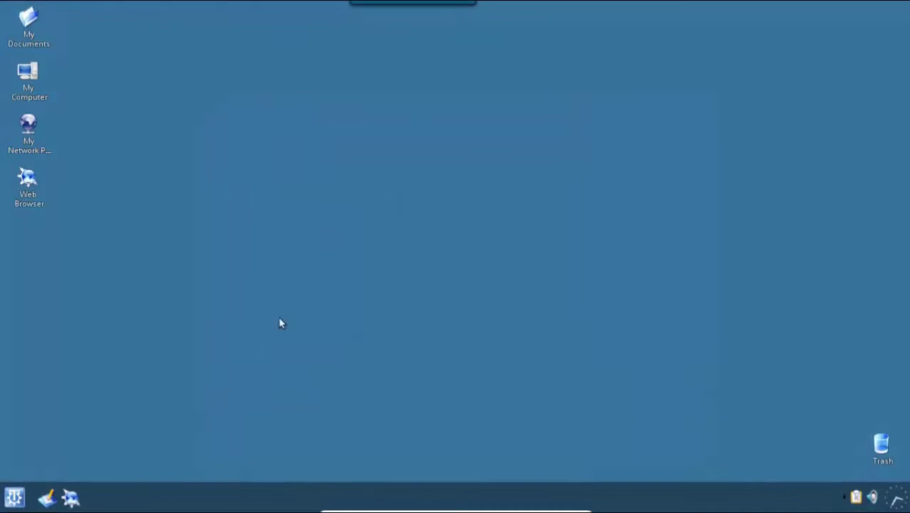
Examine the desktop launcher's categories for user switching, searching, settings, documents and programs
click(15, 497)
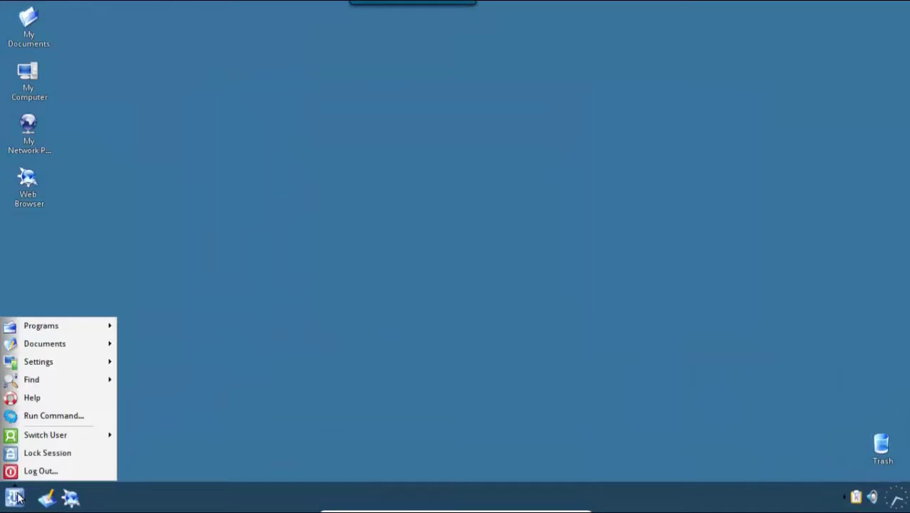
mouse_move(52, 440)
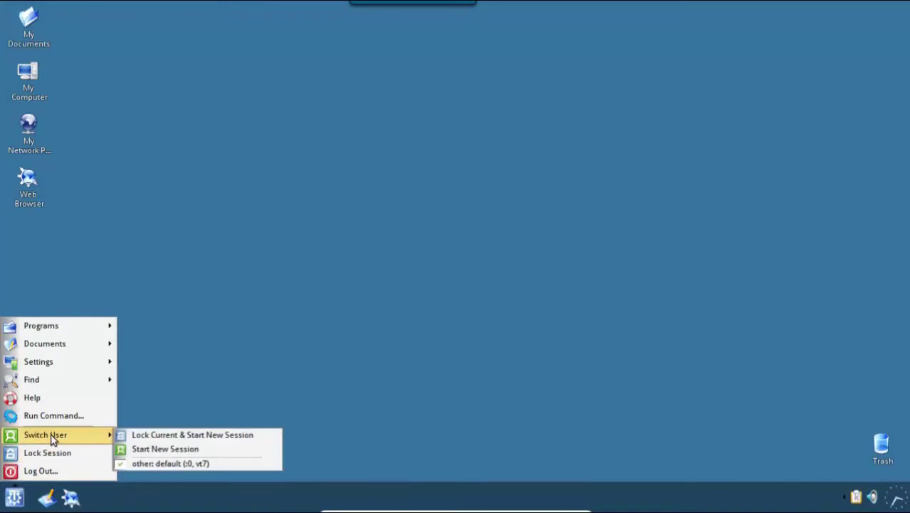
mouse_move(77, 380)
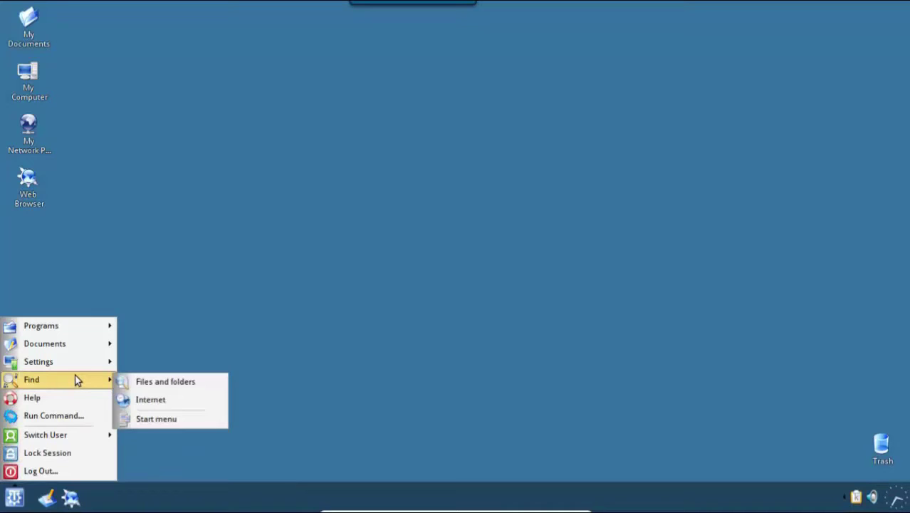
mouse_move(77, 364)
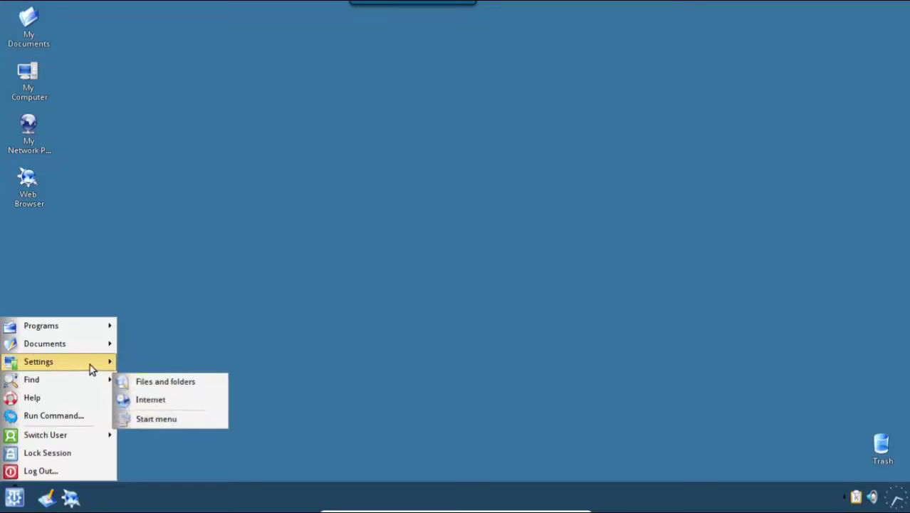
mouse_move(77, 346)
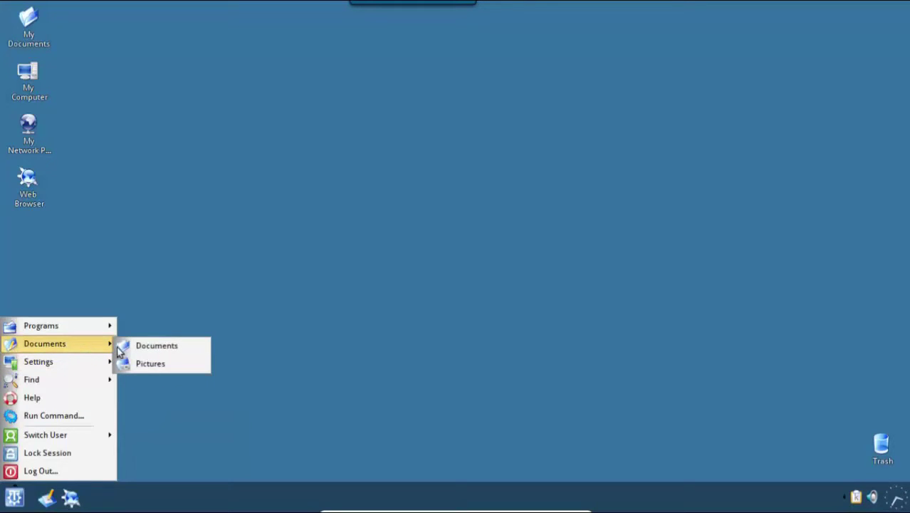
mouse_move(76, 328)
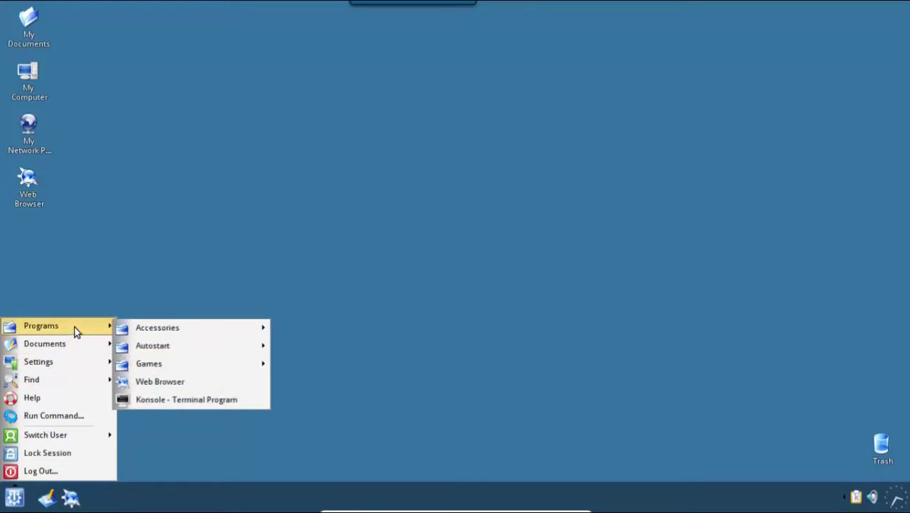
Examine the installed accessories, covering the Internet, multimedia, settings, system and utilities applications
mouse_move(153, 330)
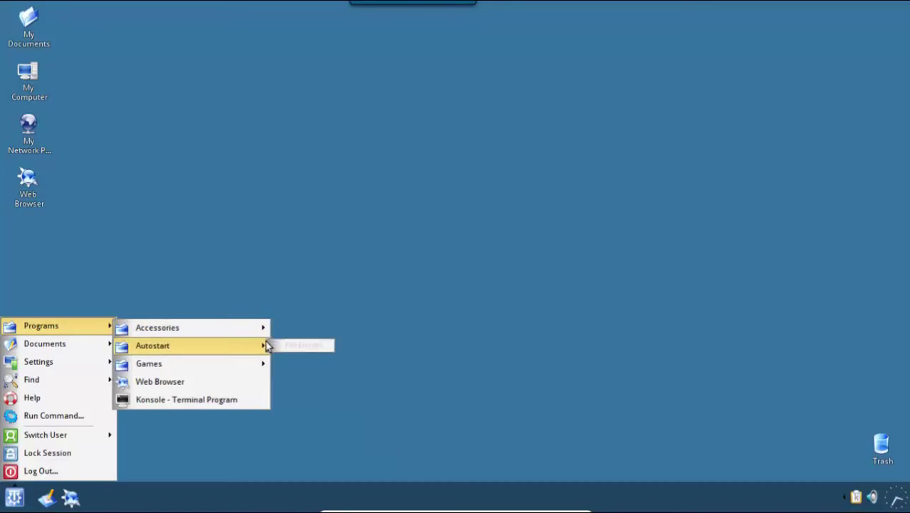
mouse_move(293, 329)
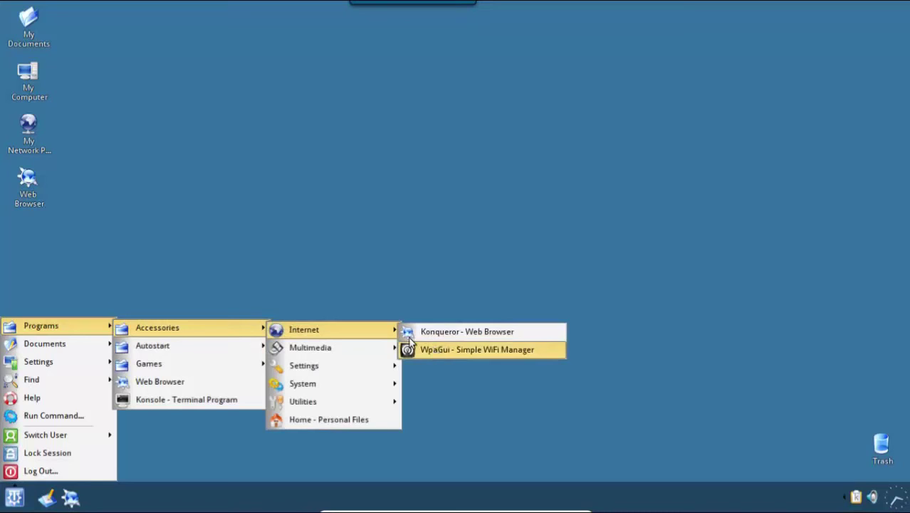
mouse_move(339, 351)
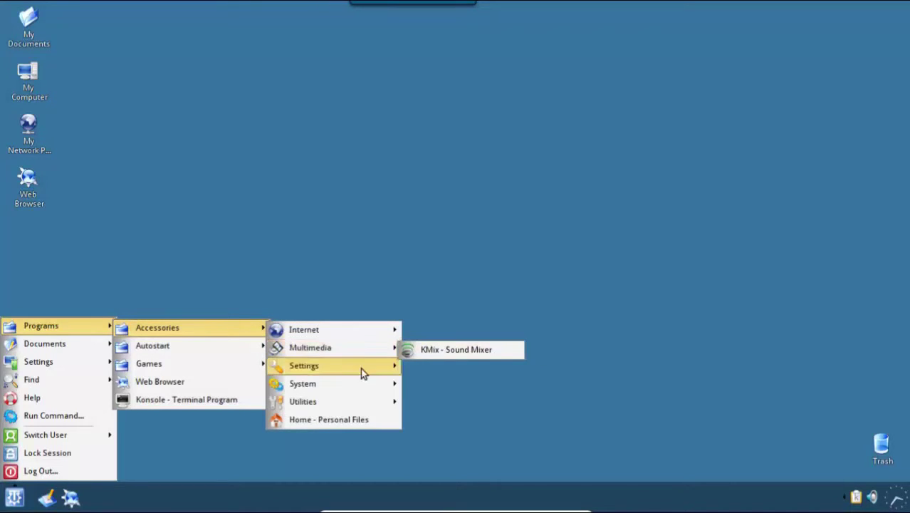
mouse_move(369, 368)
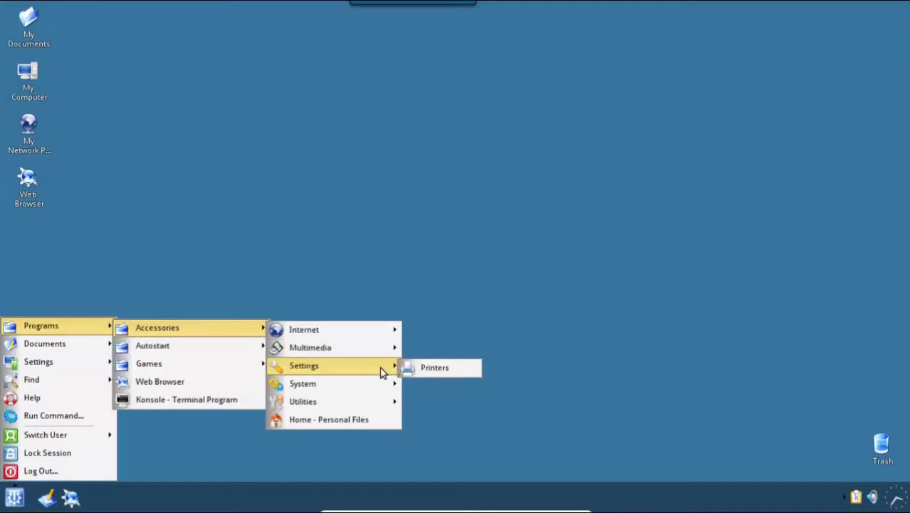
mouse_move(381, 385)
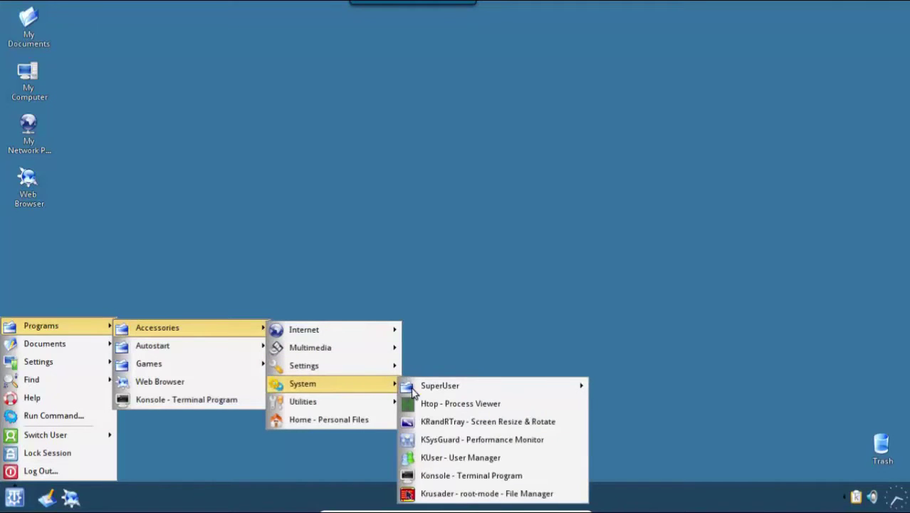
mouse_move(559, 392)
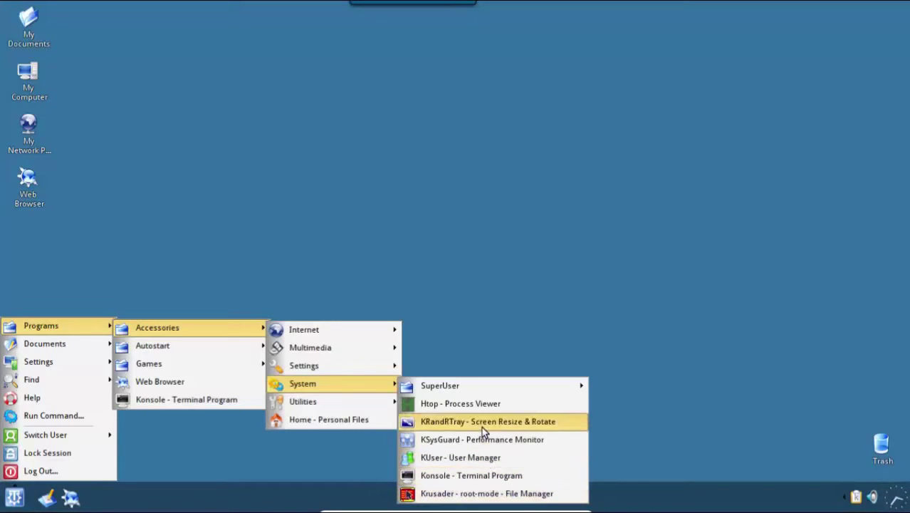
mouse_move(468, 389)
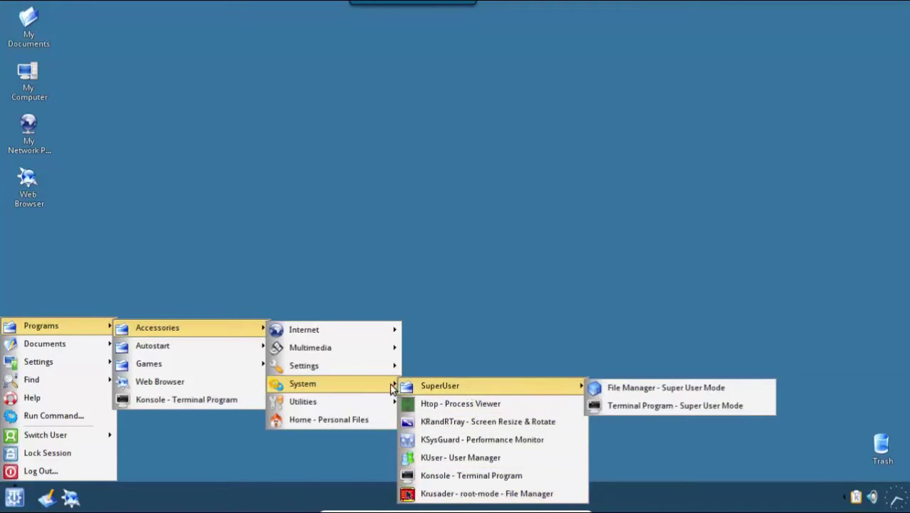
mouse_move(374, 402)
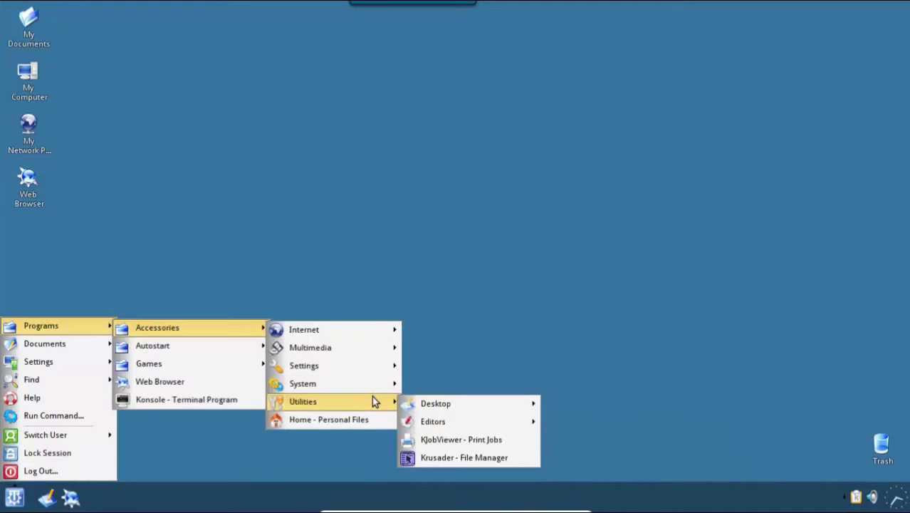
mouse_move(418, 404)
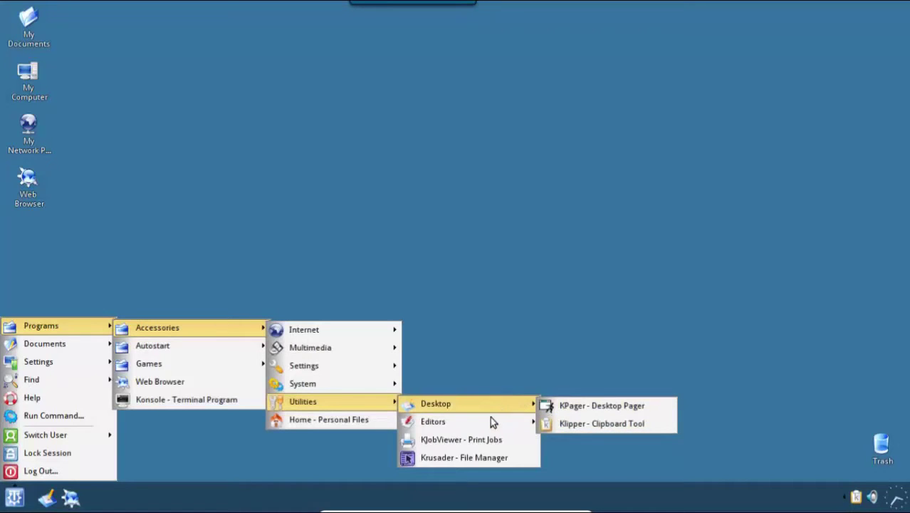
mouse_move(491, 421)
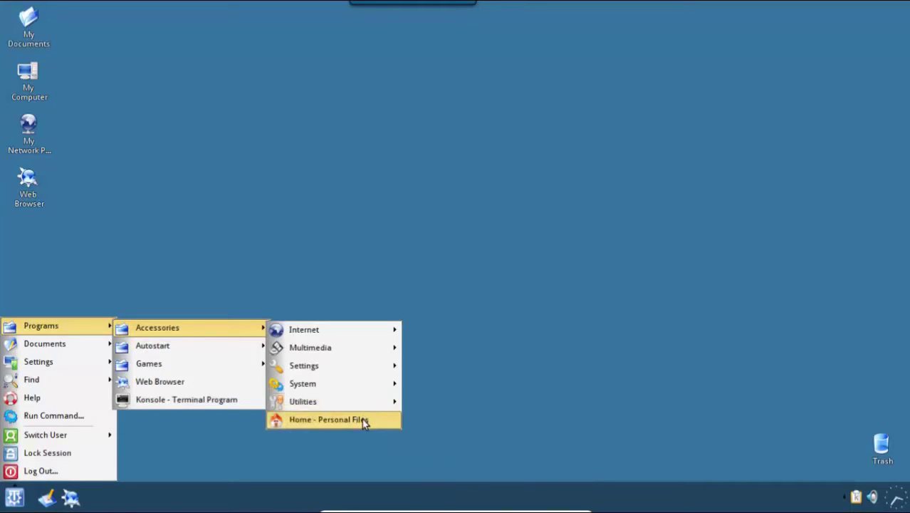
click(349, 258)
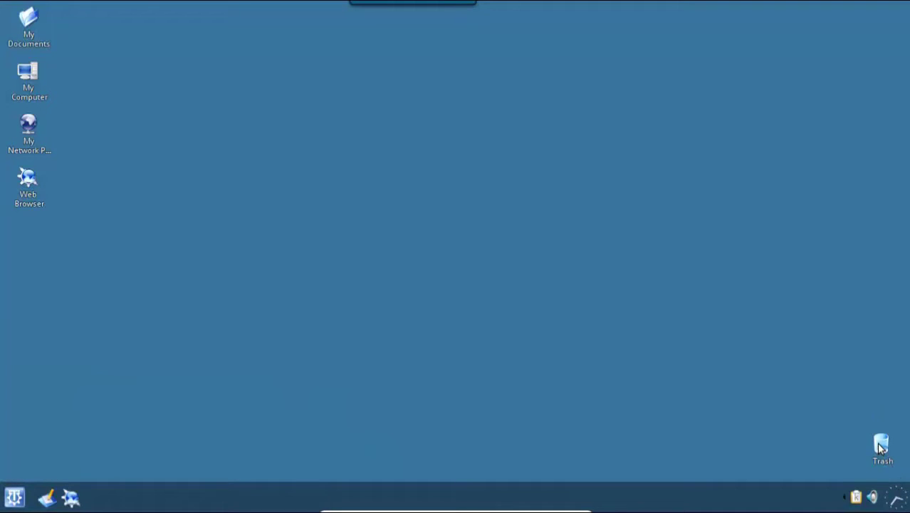
Examine the system tray's calendar, volume control and clipboard tool
click(897, 501)
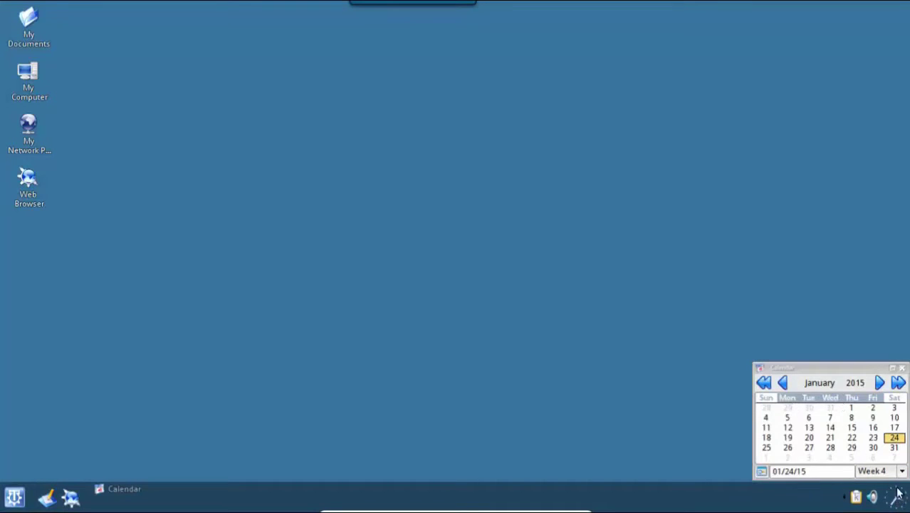
click(899, 492)
click(872, 498)
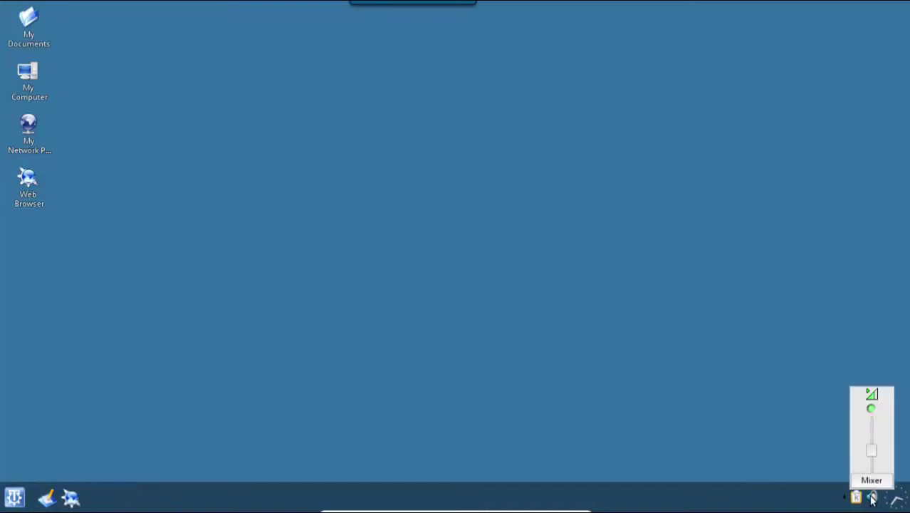
click(872, 498)
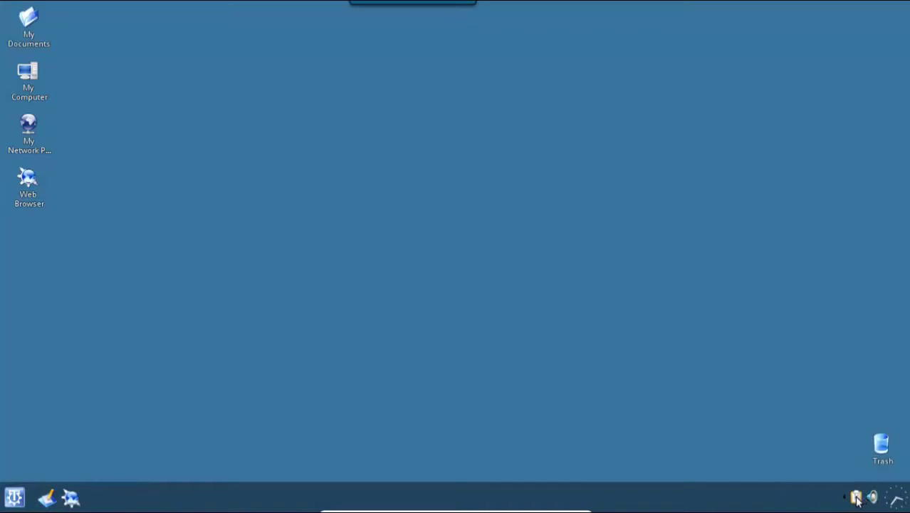
click(857, 498)
click(857, 498)
click(844, 498)
click(831, 498)
Open the My Documents folder, move its window towards the desktop's centre, and view the information about Trinity
click(29, 27)
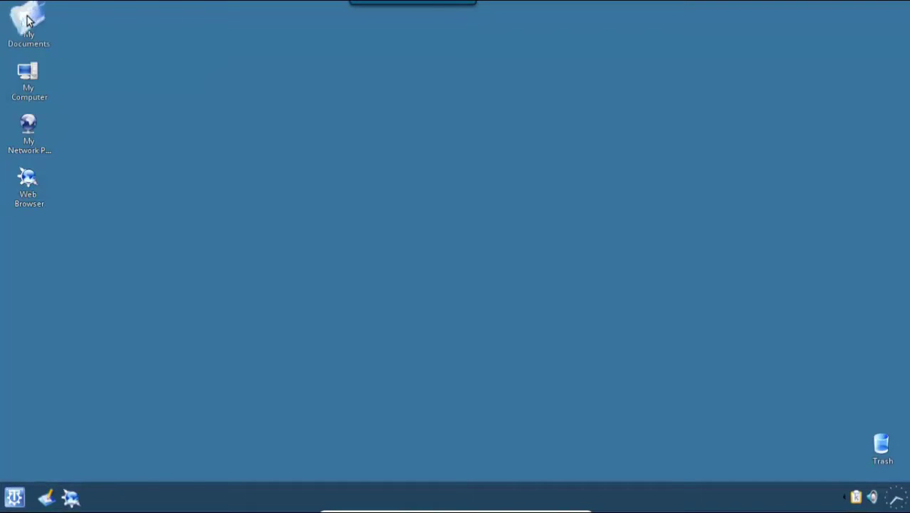
drag(215, 11, 391, 94)
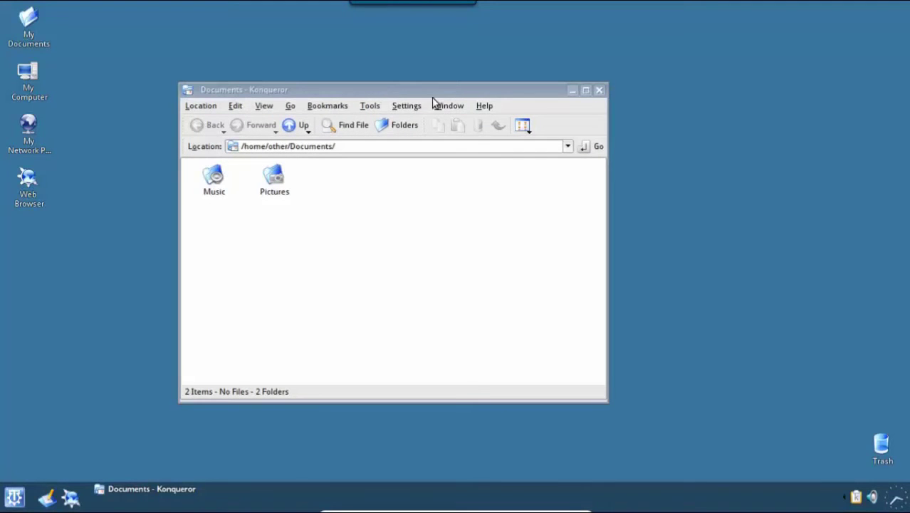
click(488, 104)
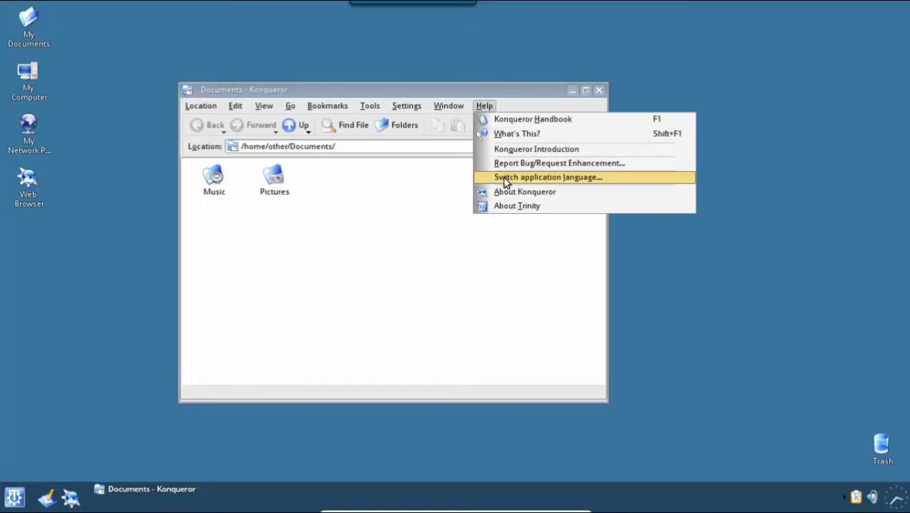
click(529, 206)
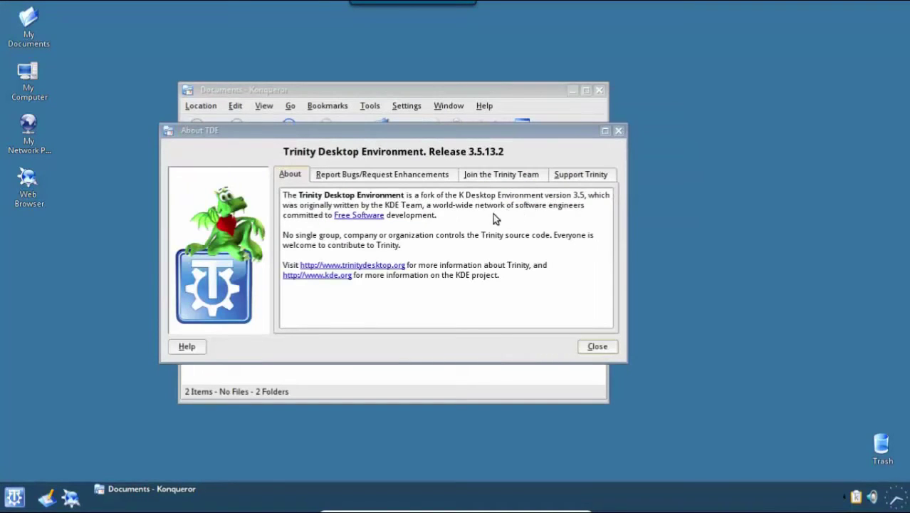
click(596, 346)
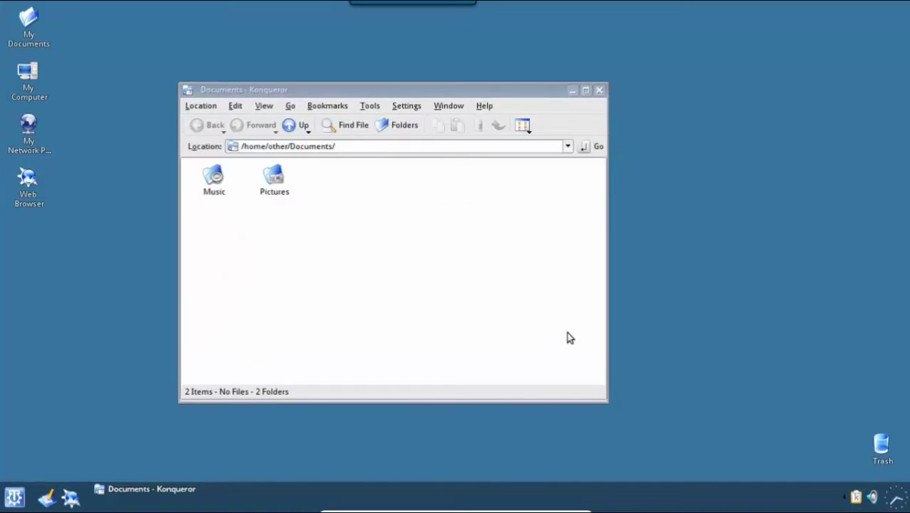
View the version information about Konqueror and dismiss it
click(487, 111)
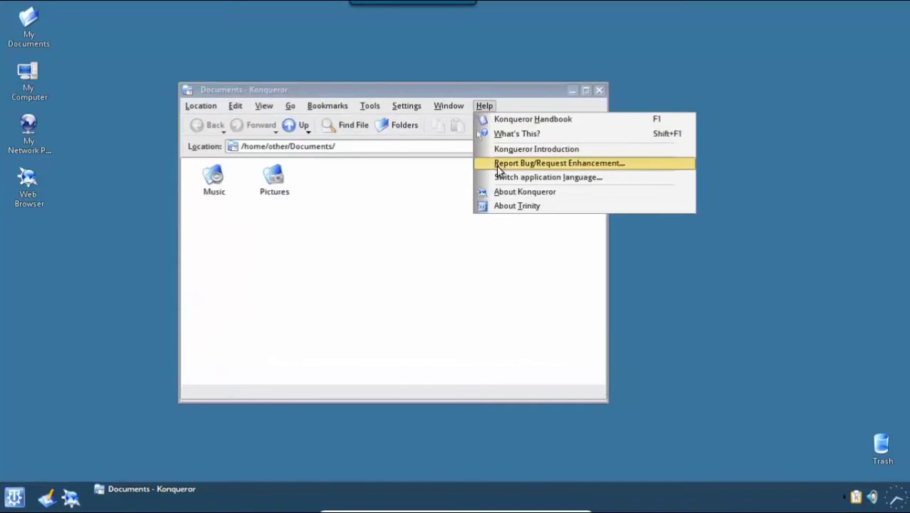
click(501, 192)
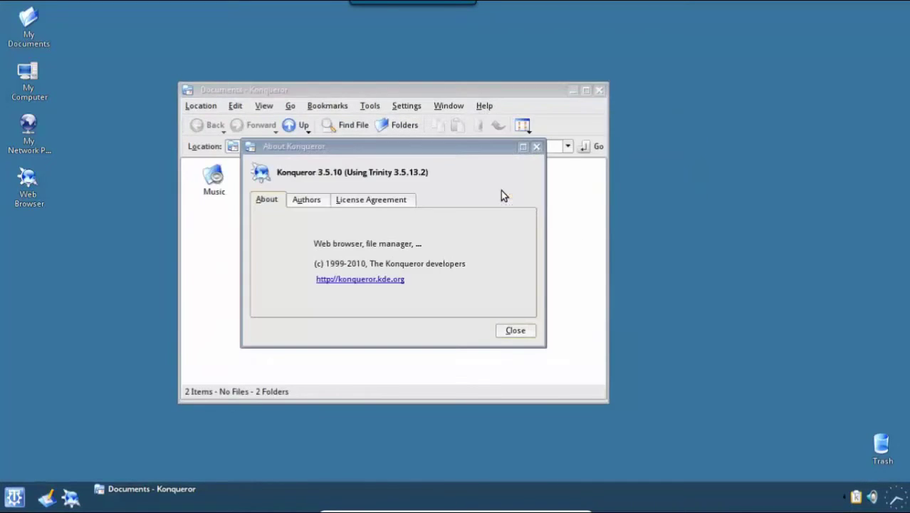
click(499, 331)
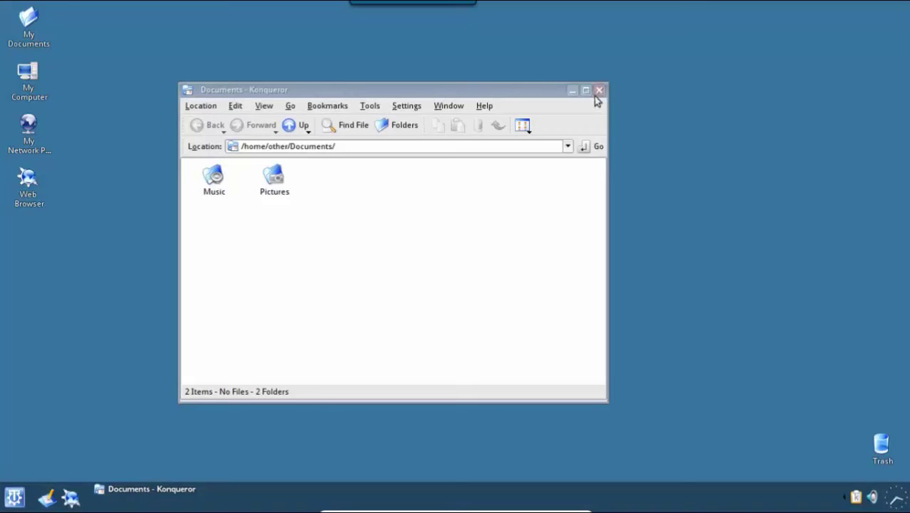
Look inside the Music folder, return to Documents and close the file manager window
click(218, 182)
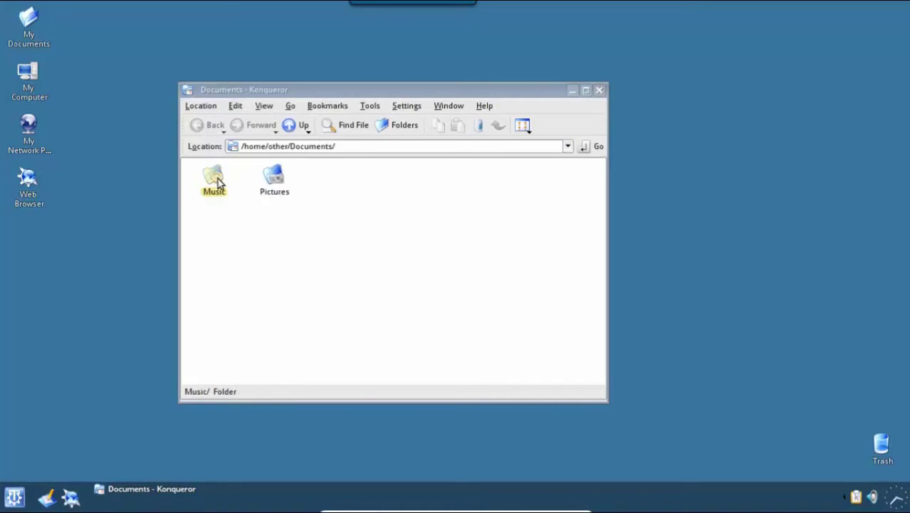
click(198, 126)
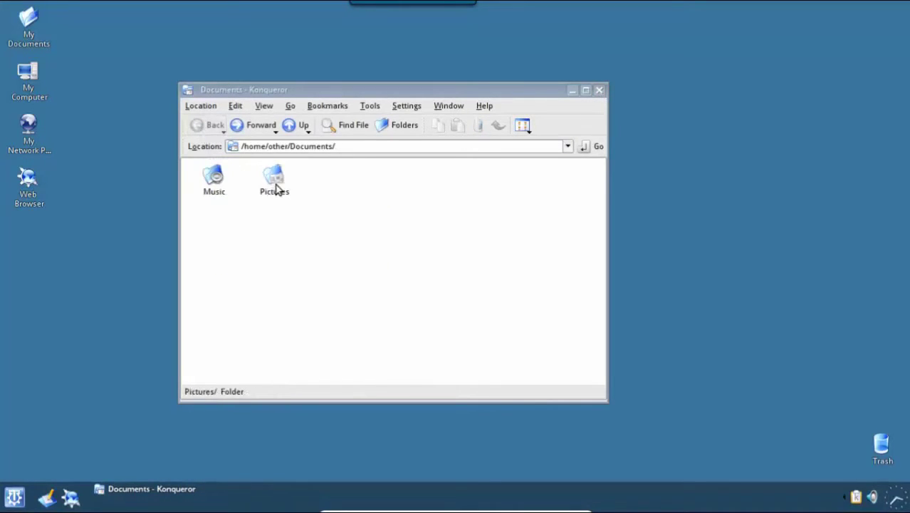
click(599, 90)
Open My Computer, move its window towards the desktop's centre, view the system locations and close the window
click(28, 74)
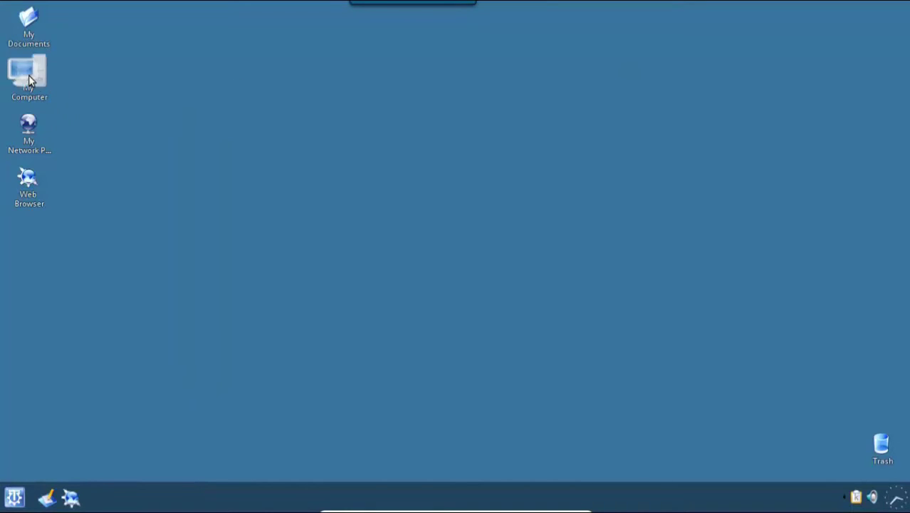
drag(120, 10, 324, 113)
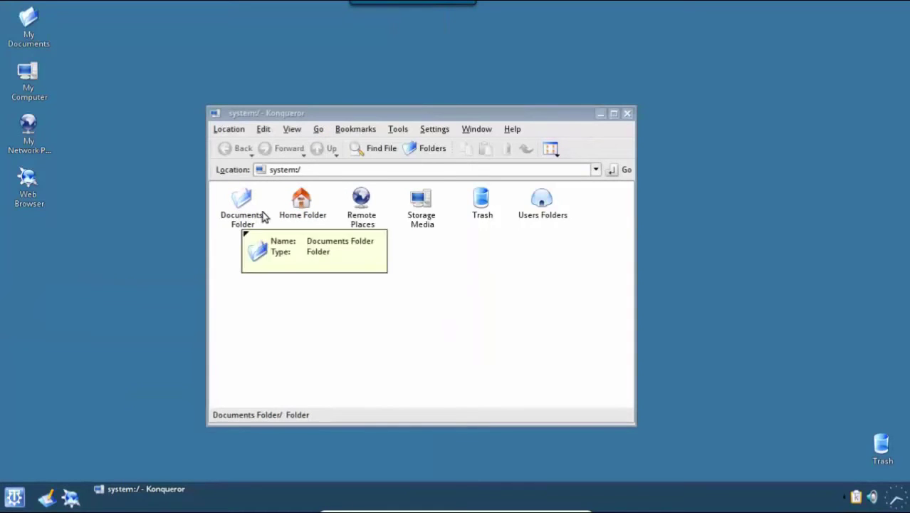
mouse_move(295, 214)
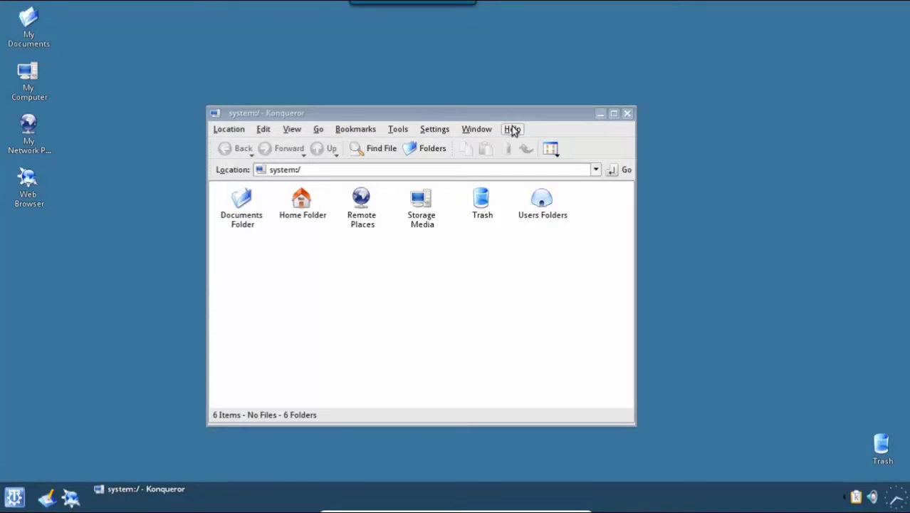
click(627, 114)
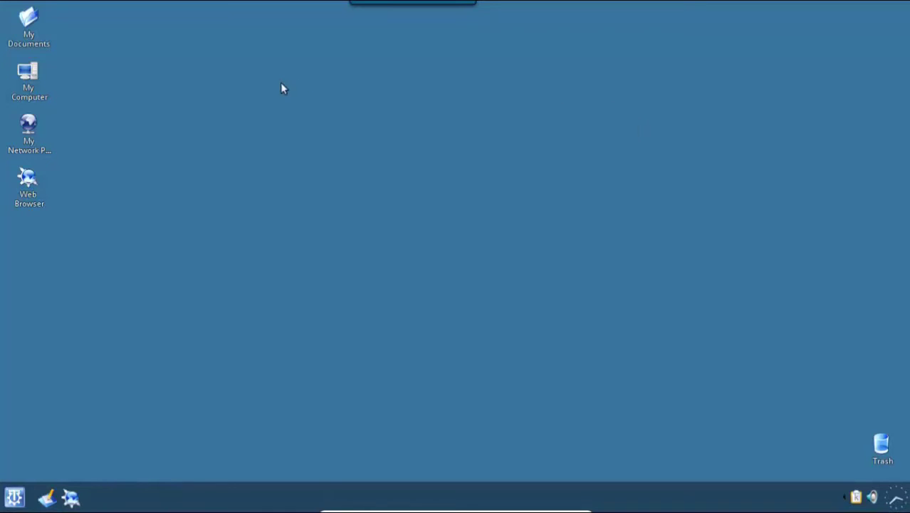
Open My Network Places, move its window towards the desktop's centre, view its contents and close the window
click(30, 127)
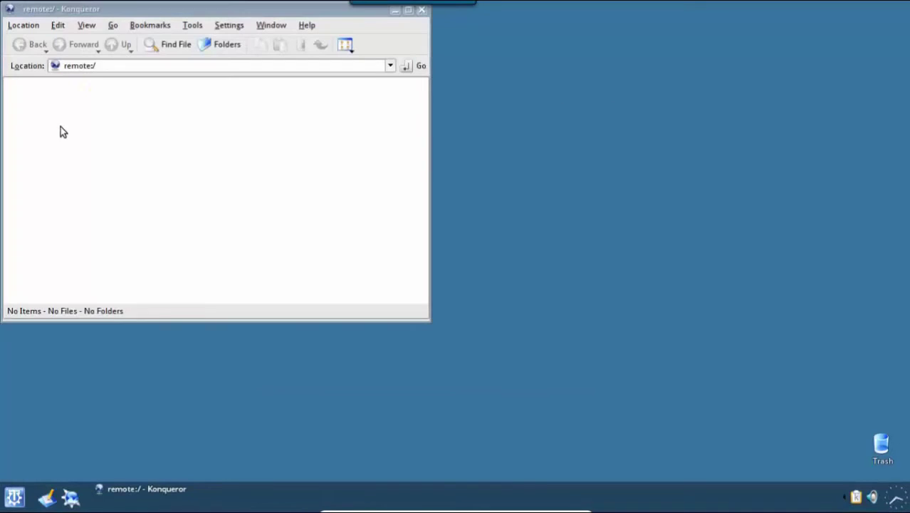
drag(214, 12, 428, 118)
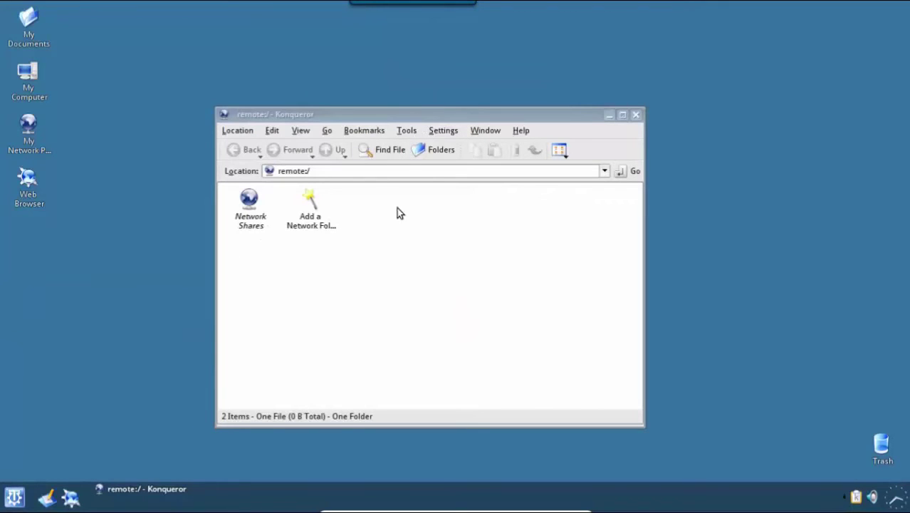
click(636, 114)
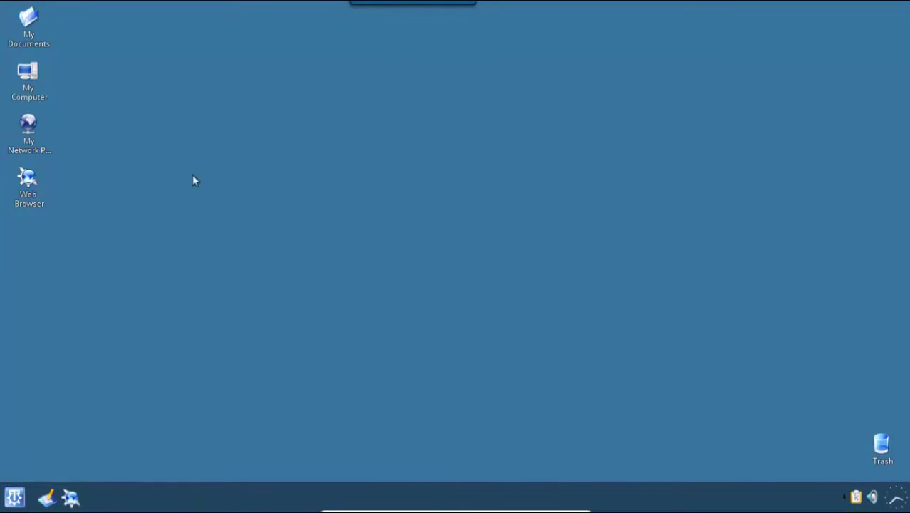
Launch the web browser from the desktop, move its window towards the centre and maximize it
click(29, 181)
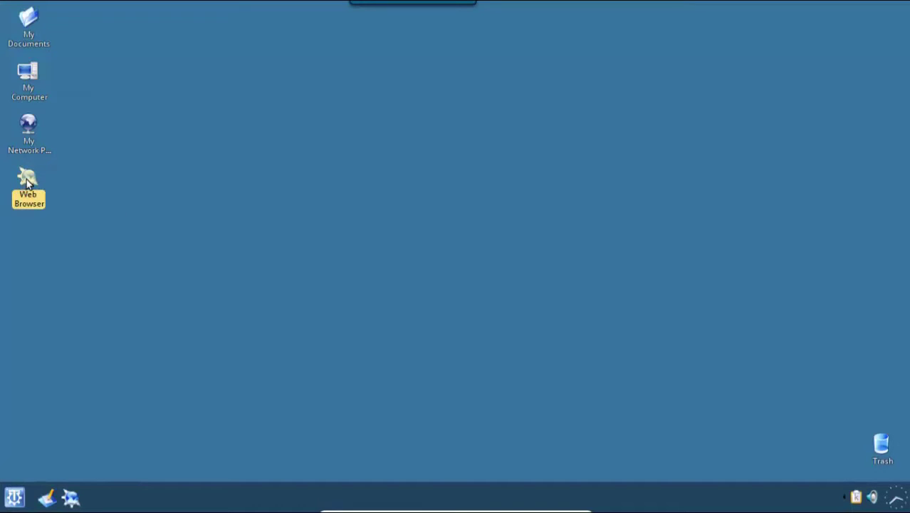
double_click(29, 181)
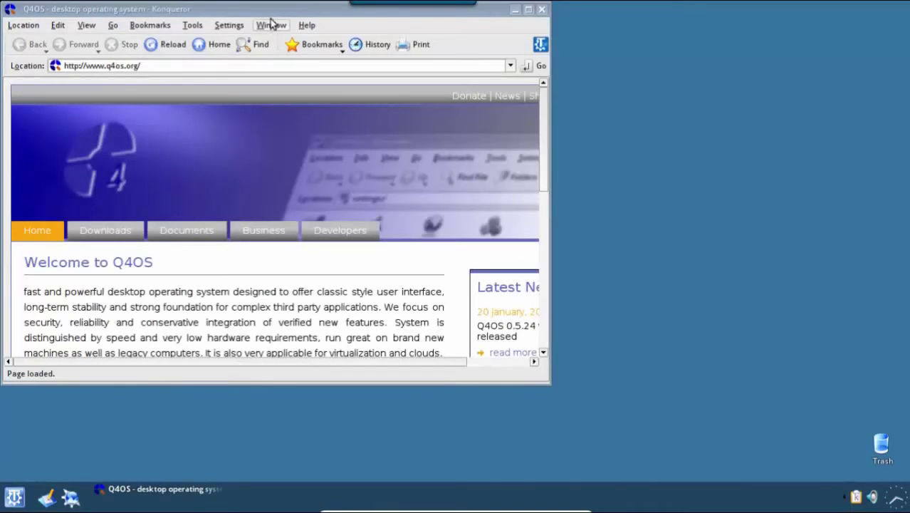
drag(277, 14, 408, 92)
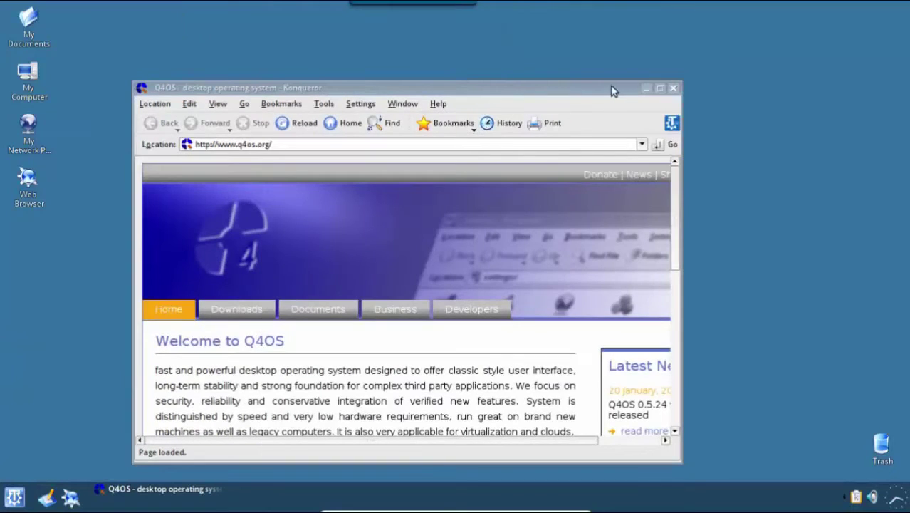
click(660, 89)
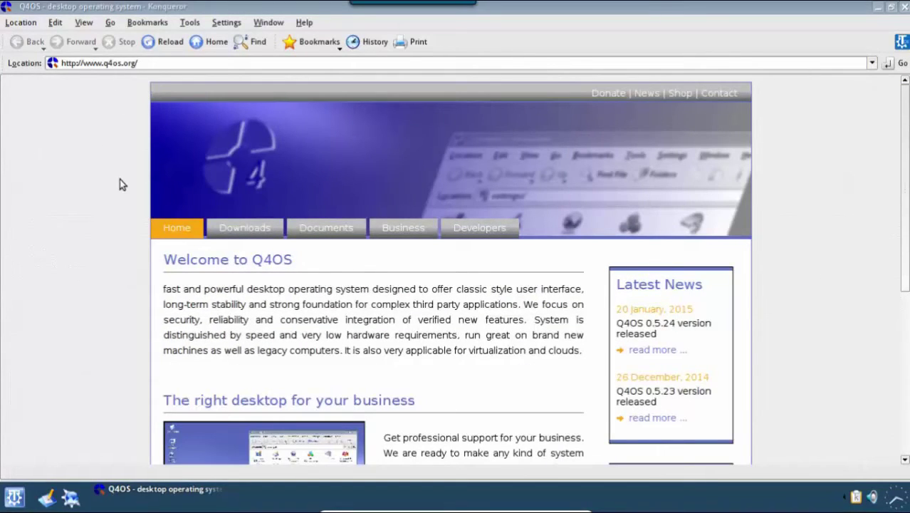
Read through the Q4OS home page down to its footer and return to its beginning
scroll(118, 183, down, 2)
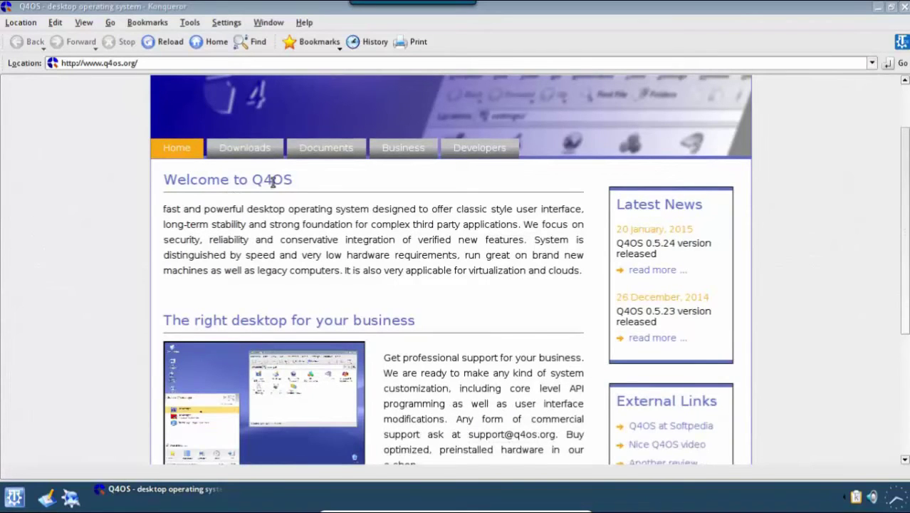
scroll(260, 235, down, 1)
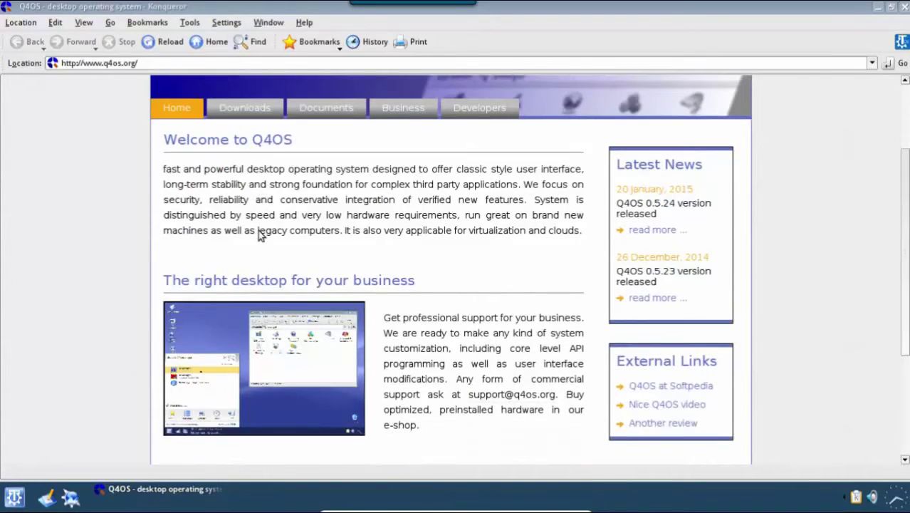
scroll(140, 254, down, 2)
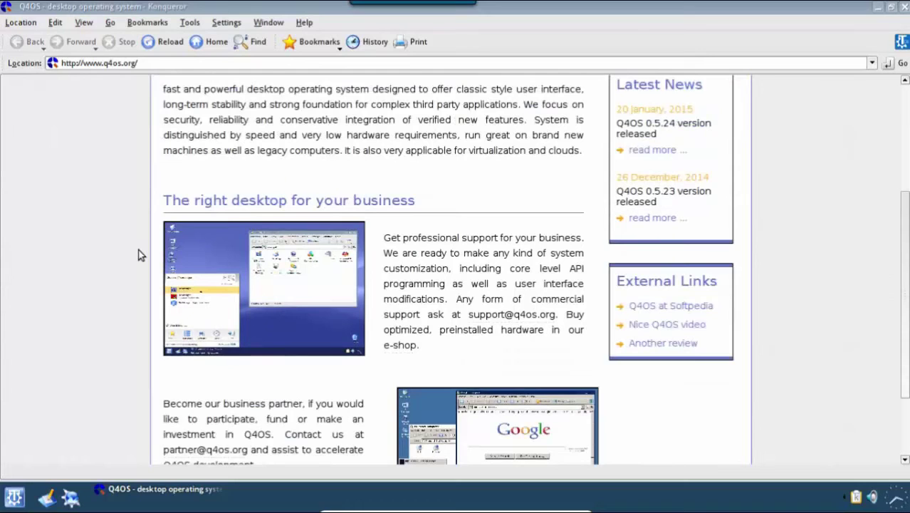
scroll(140, 254, down, 3)
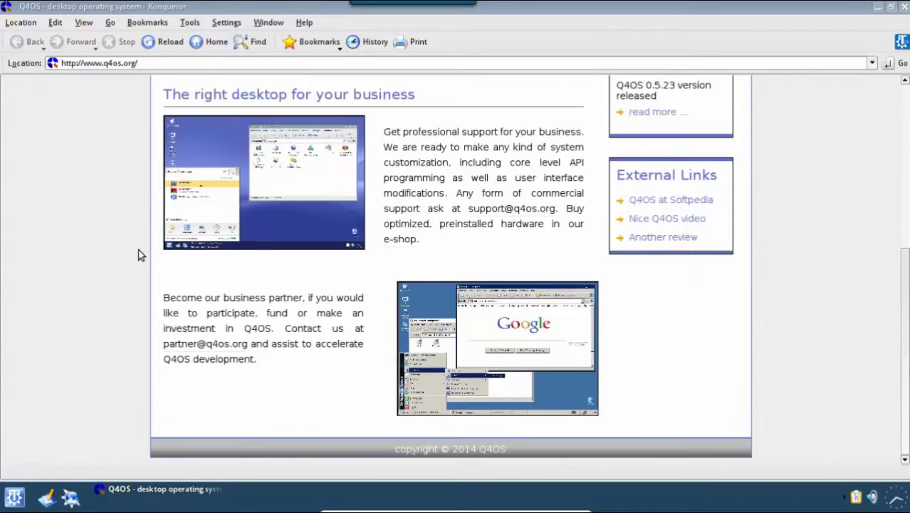
scroll(140, 254, up, 8)
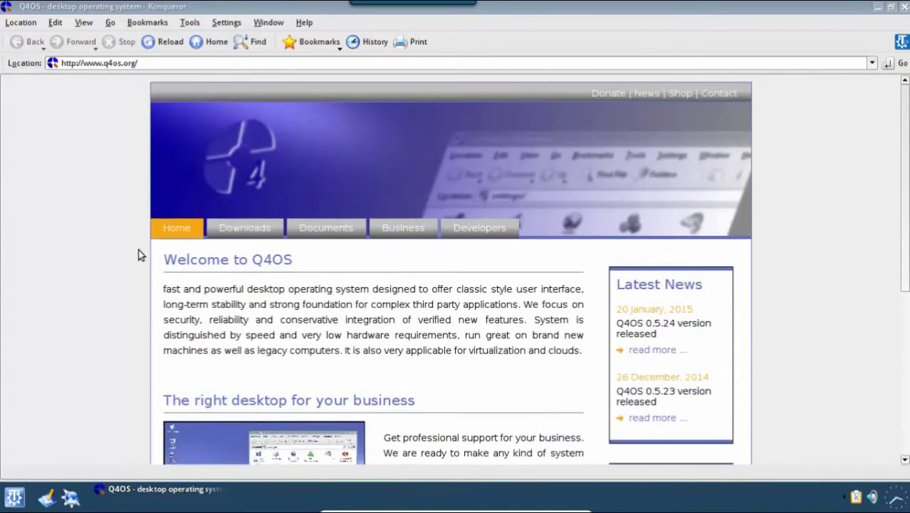
Open the Q4OS Downloads page and examine the 64bit / x64 and 32bit / i386 installation CD entries
click(244, 230)
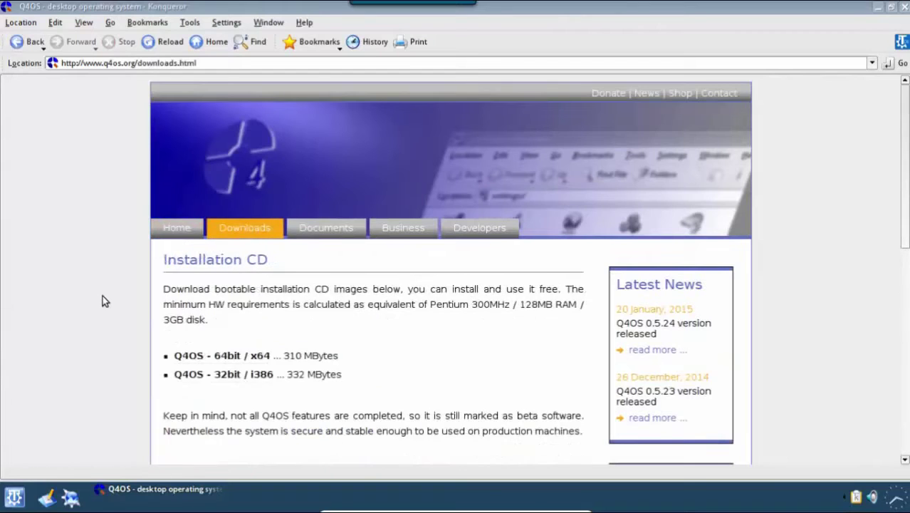
scroll(102, 294, down, 1)
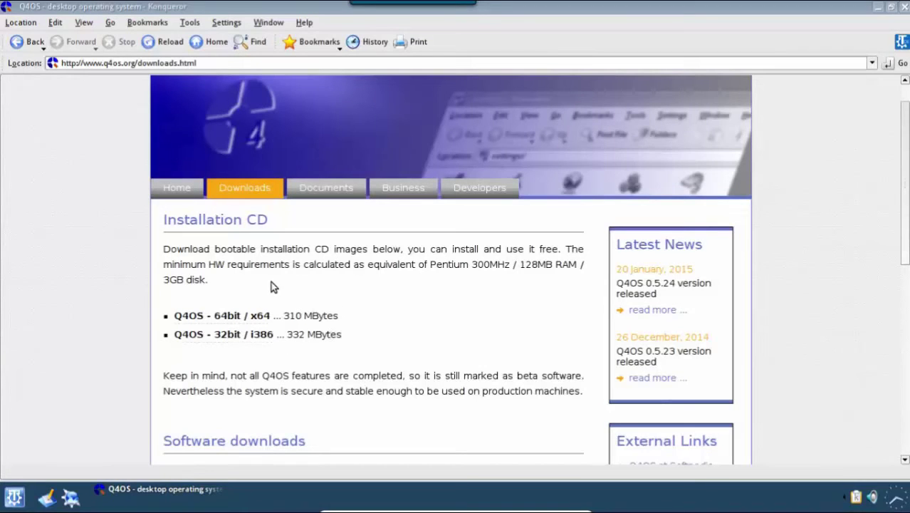
drag(174, 316, 183, 342)
click(374, 320)
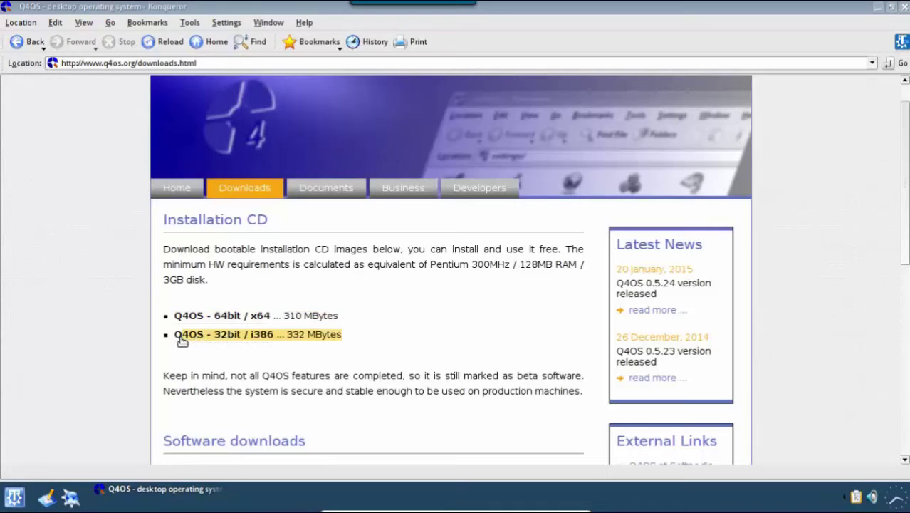
click(317, 368)
Examine the Software downloads list and the Files details section, then return to the software list
scroll(397, 354, down, 1)
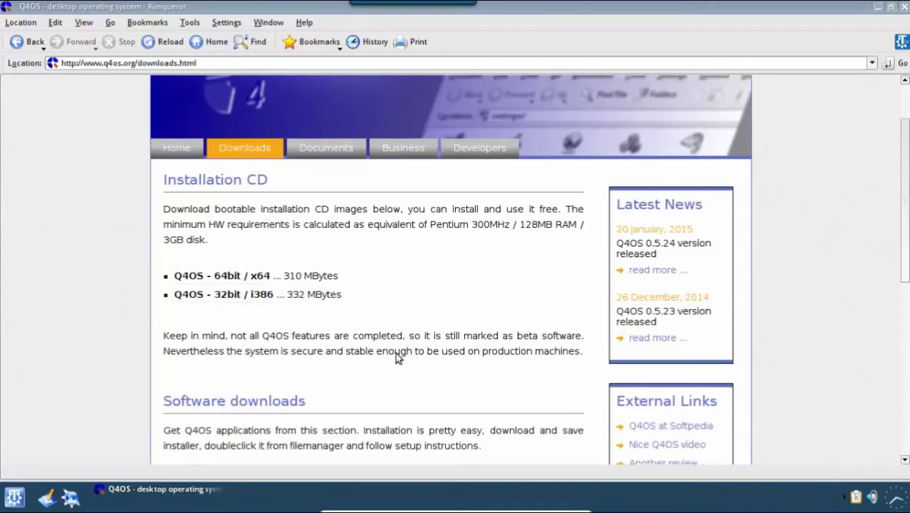
scroll(398, 357, down, 2)
scroll(398, 358, down, 3)
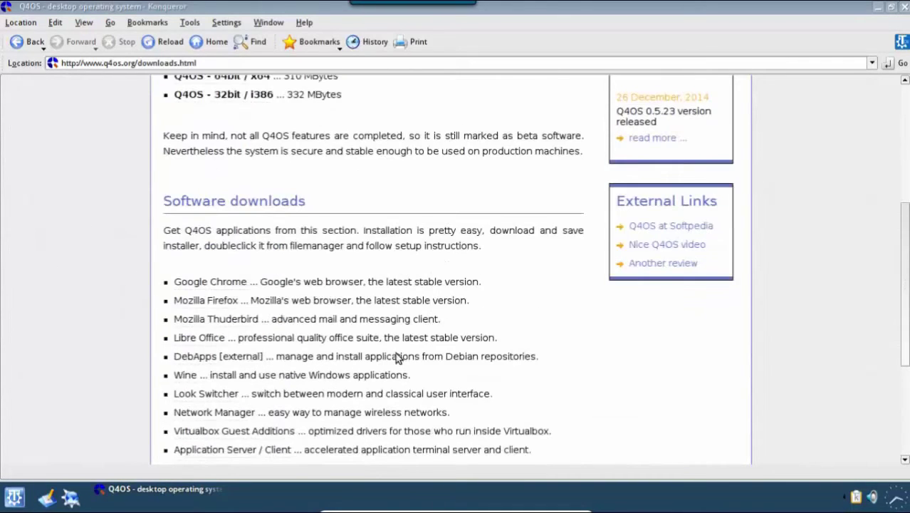
drag(307, 203, 150, 202)
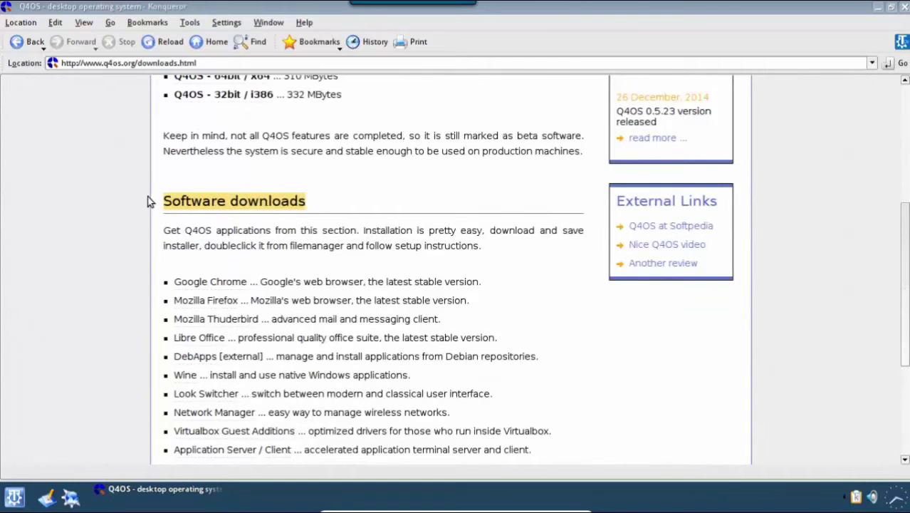
click(158, 227)
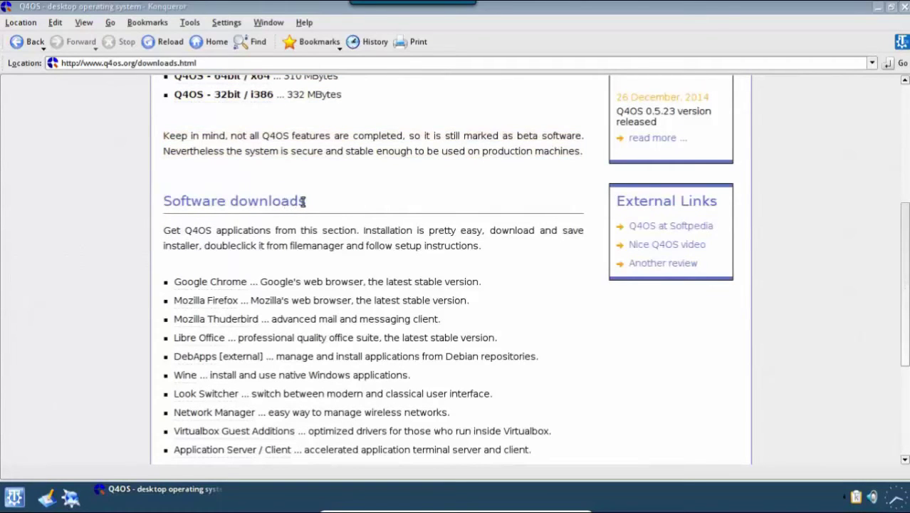
drag(306, 202, 162, 201)
click(159, 226)
scroll(160, 226, down, 1)
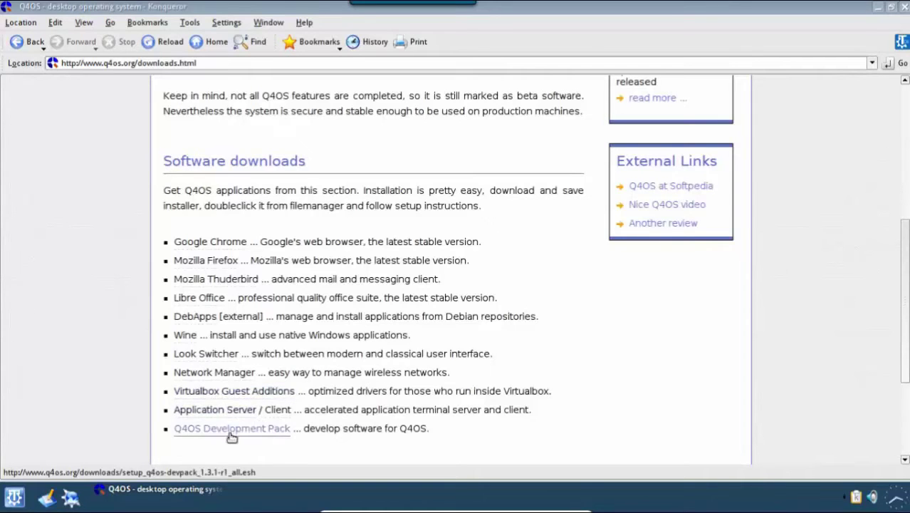
scroll(120, 363, down, 3)
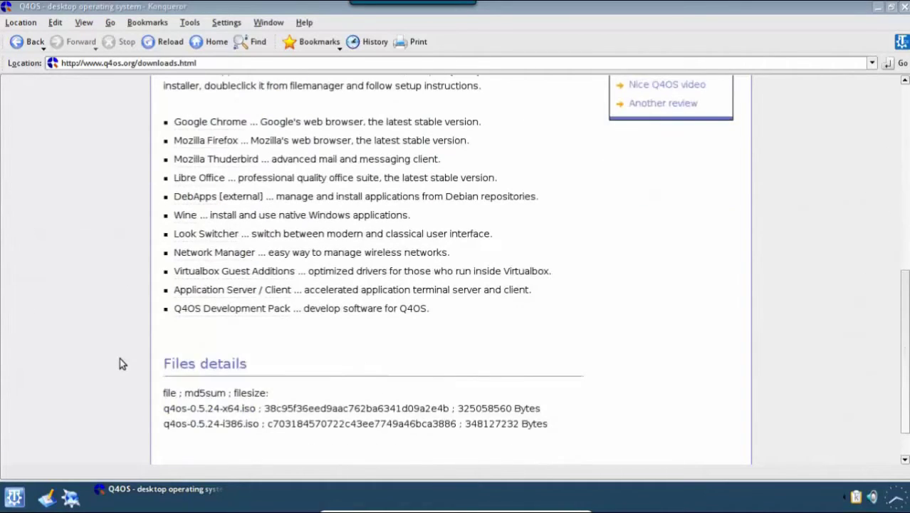
scroll(119, 364, down, 1)
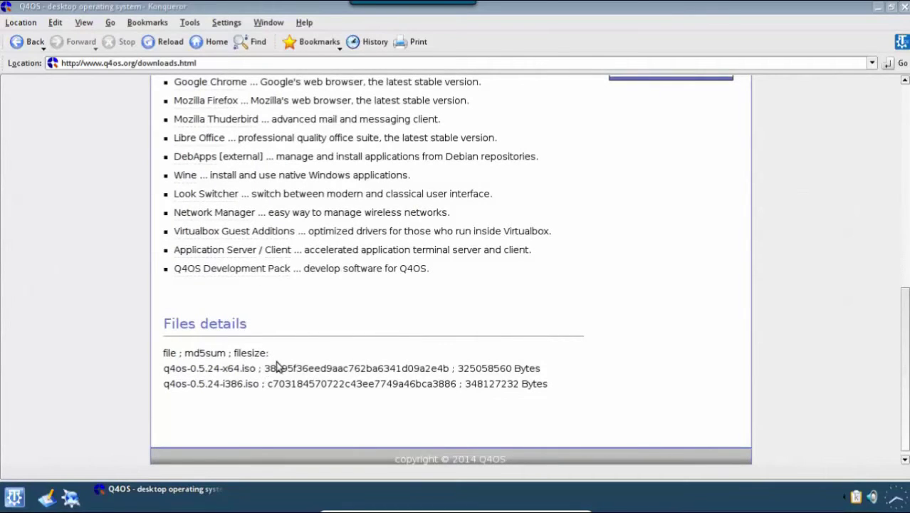
scroll(277, 365, up, 5)
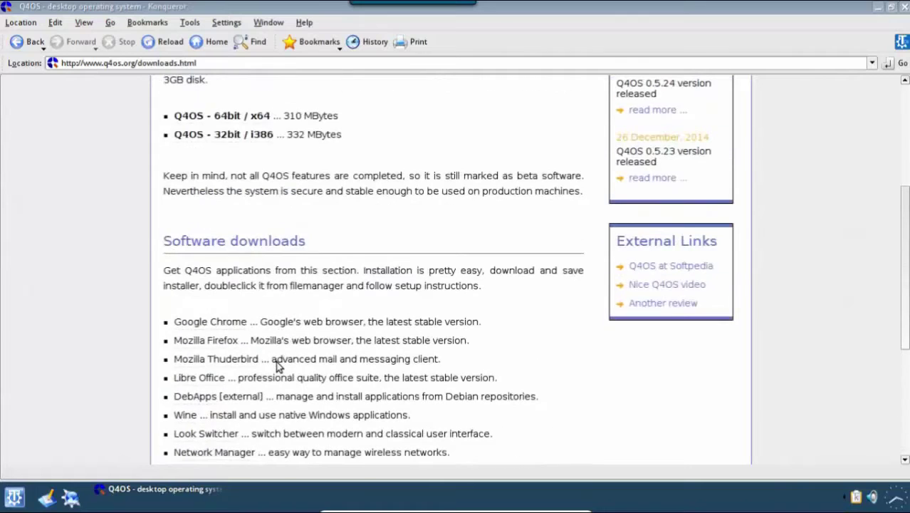
Download the Mozilla Firefox installer, save it in the Documents folder and minimize the browser
click(207, 340)
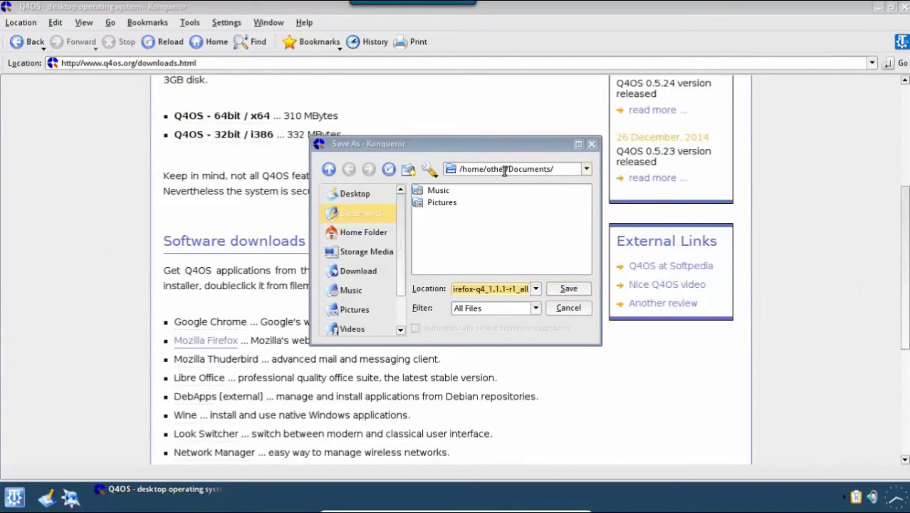
click(569, 289)
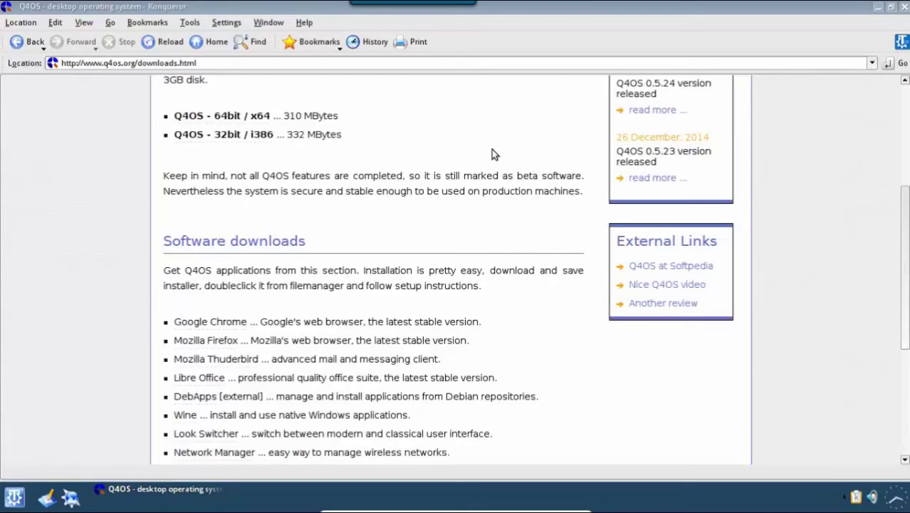
click(879, 7)
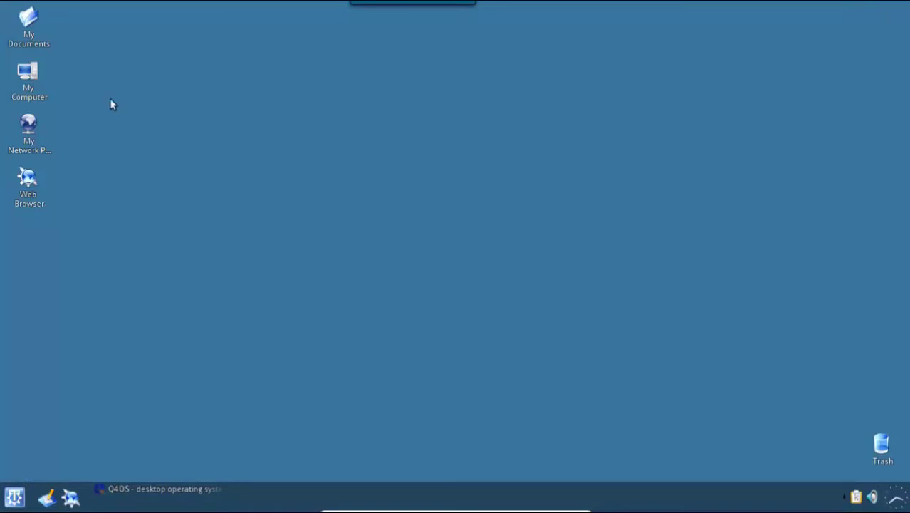
Open My Documents, move its window towards the desktop's centre, locate the downloaded Firefox installer and minimize the window
click(31, 23)
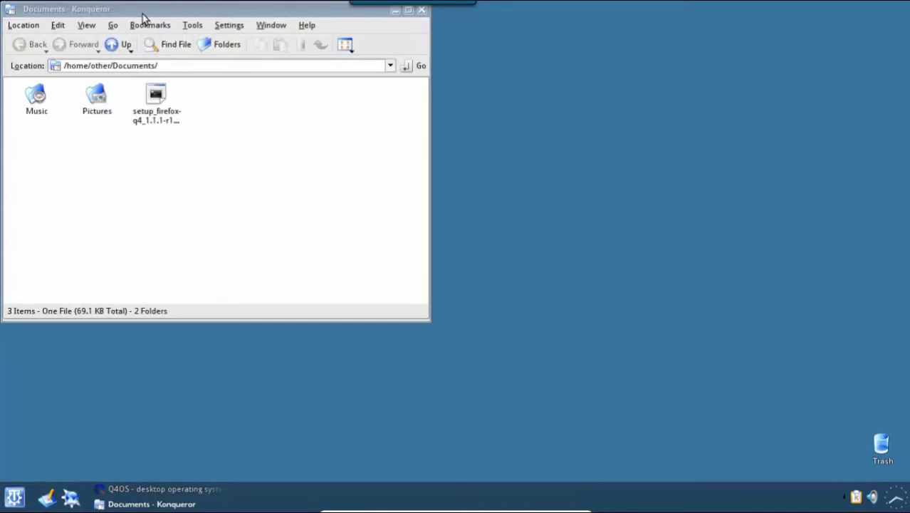
drag(142, 13, 318, 72)
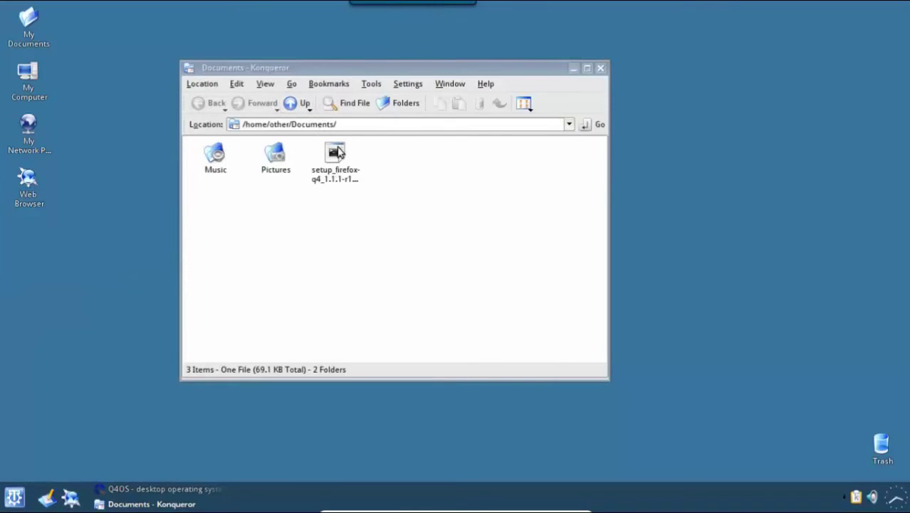
mouse_move(338, 152)
click(573, 67)
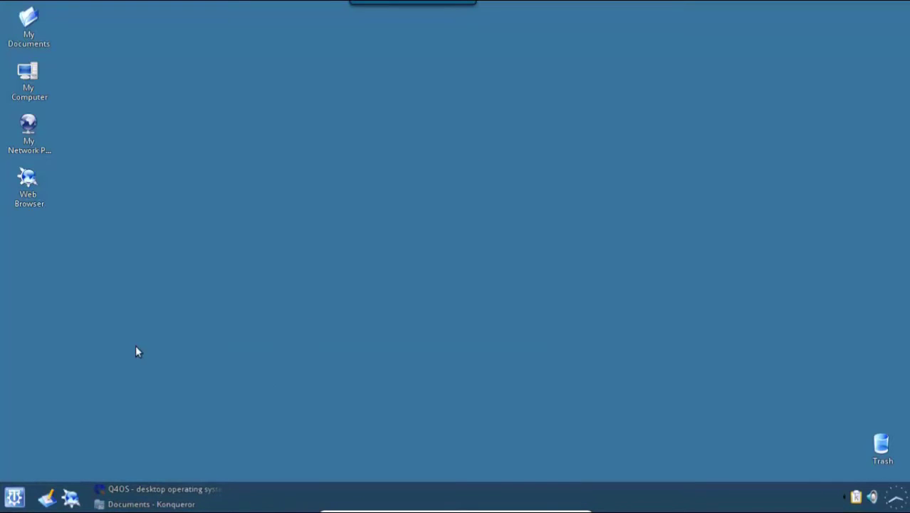
Open the Control panel from the system's settings and move its window to the middle of the desktop
click(21, 491)
mouse_move(110, 381)
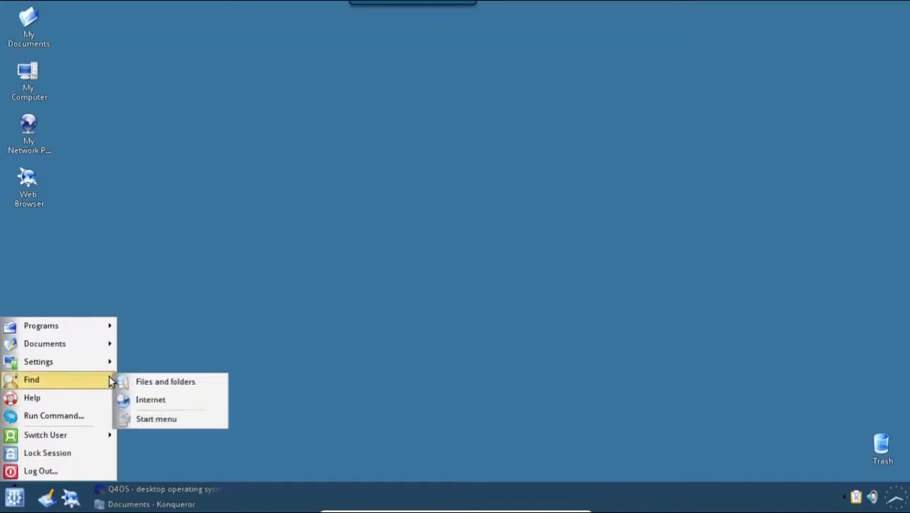
mouse_move(107, 364)
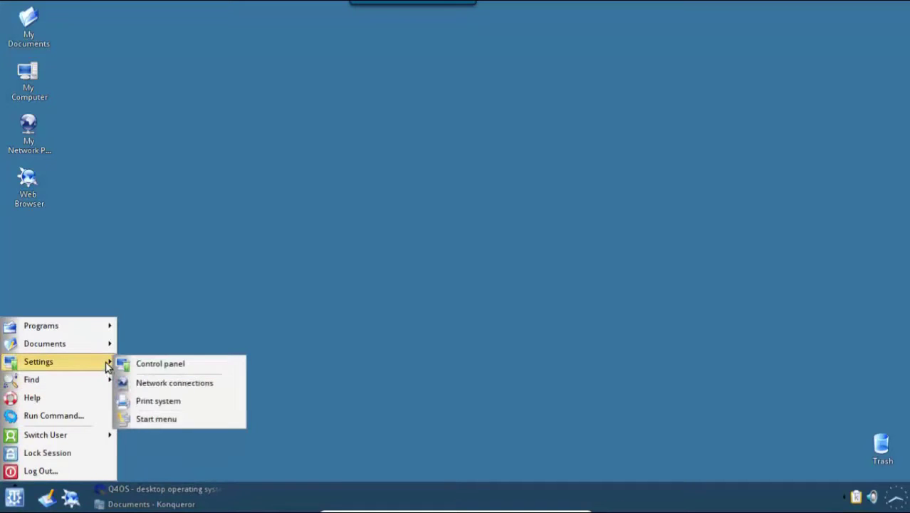
click(157, 367)
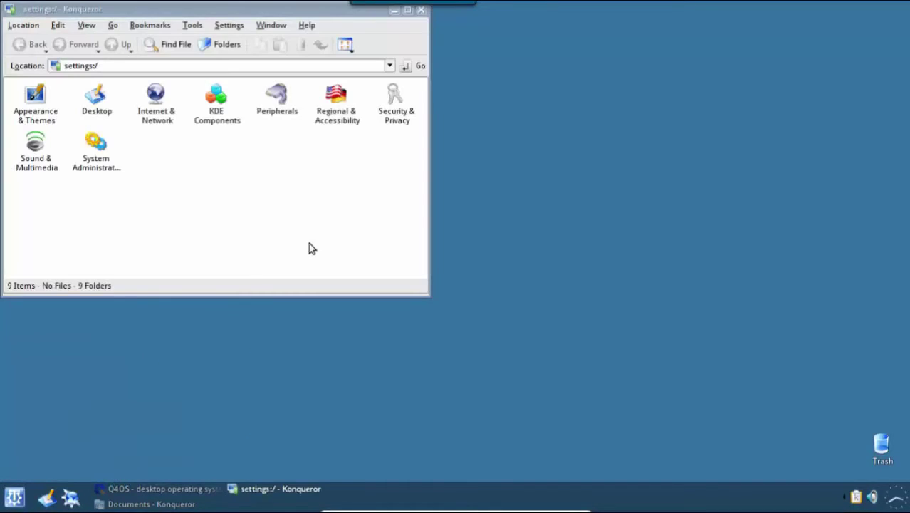
drag(180, 10, 395, 117)
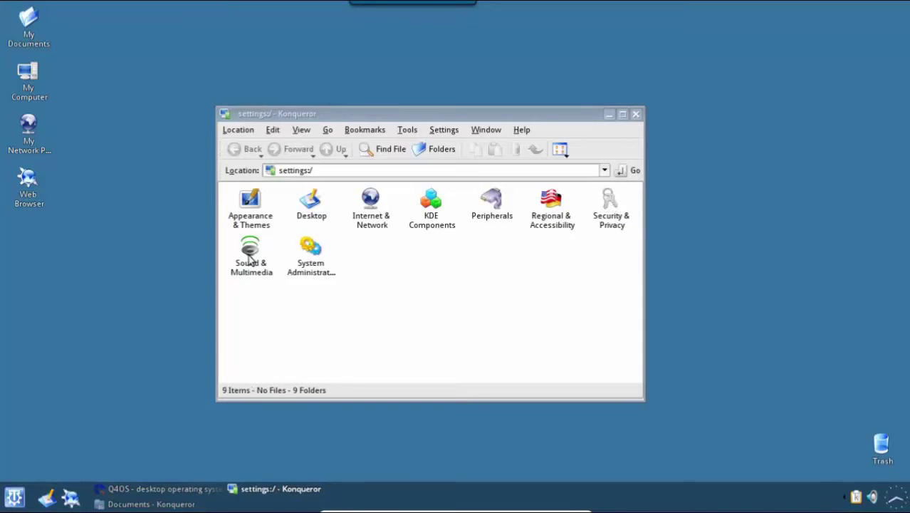
Open the Background settings under Appearance & Themes, shift the dialog aside and check which desktops the setting can apply to
click(251, 205)
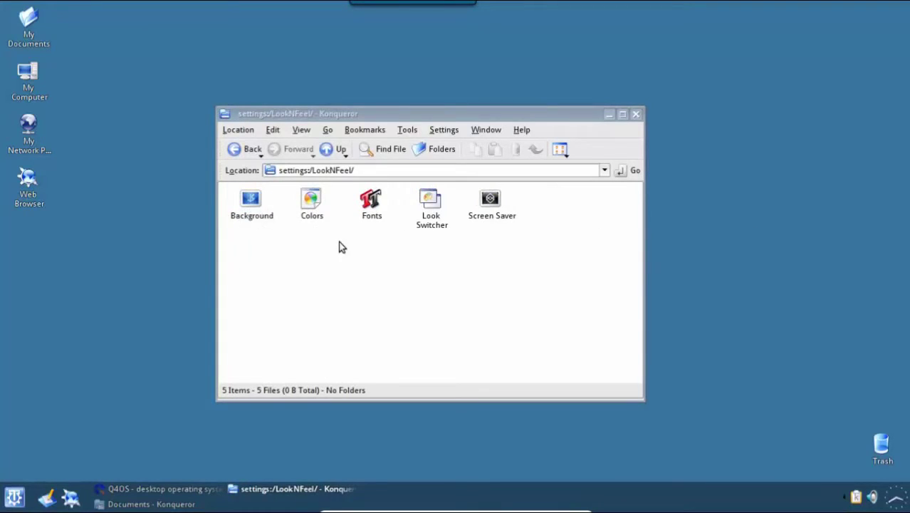
click(258, 203)
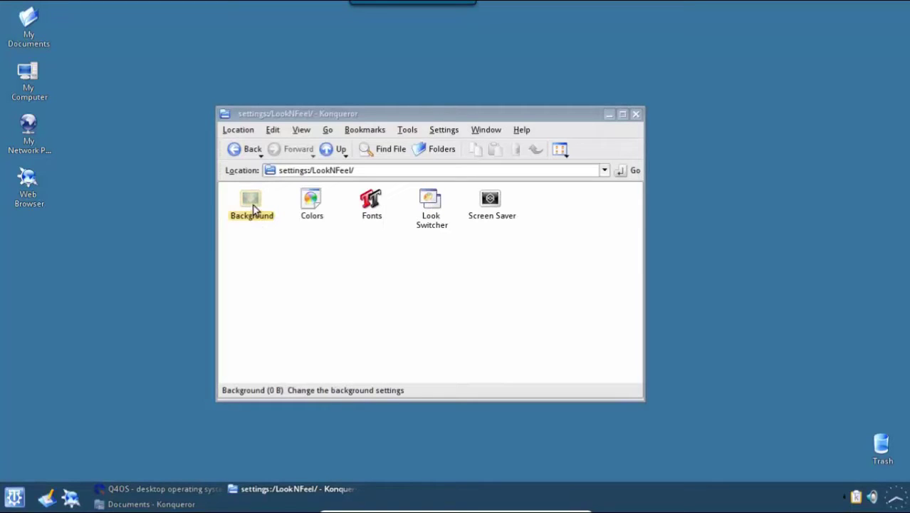
click(255, 206)
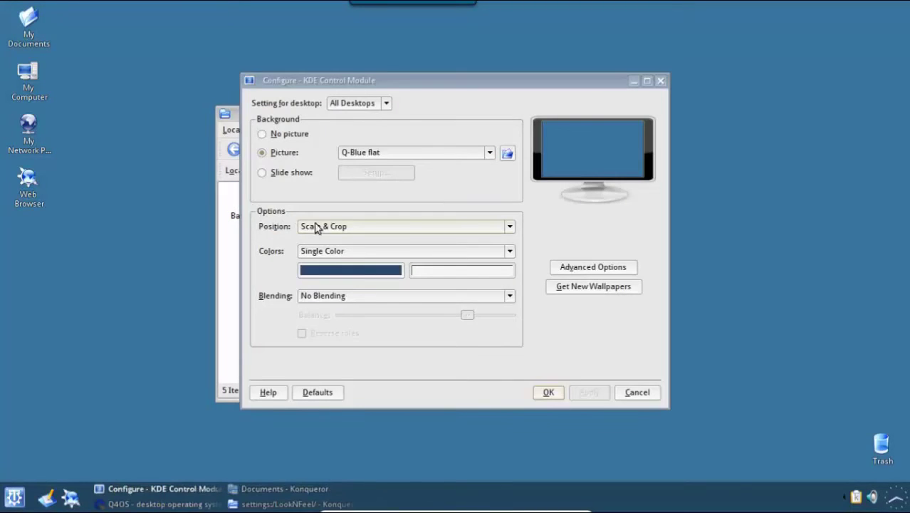
drag(433, 84, 363, 90)
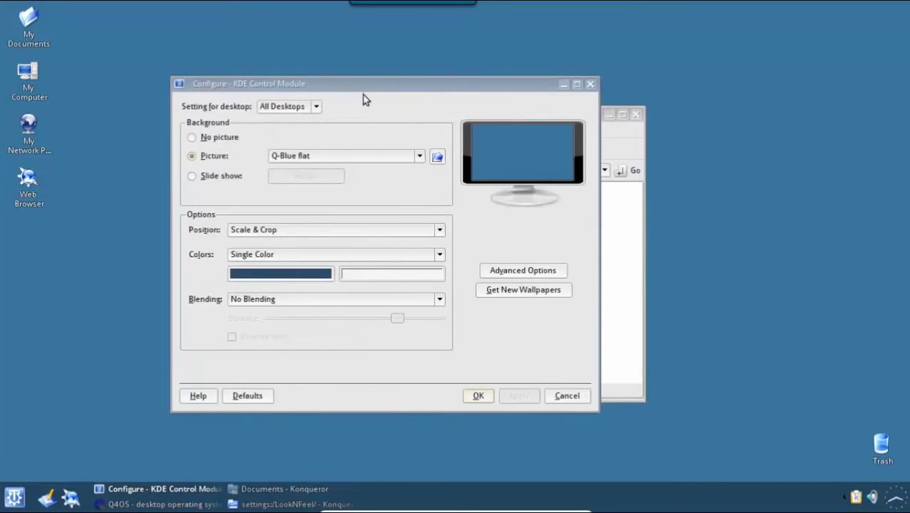
click(316, 109)
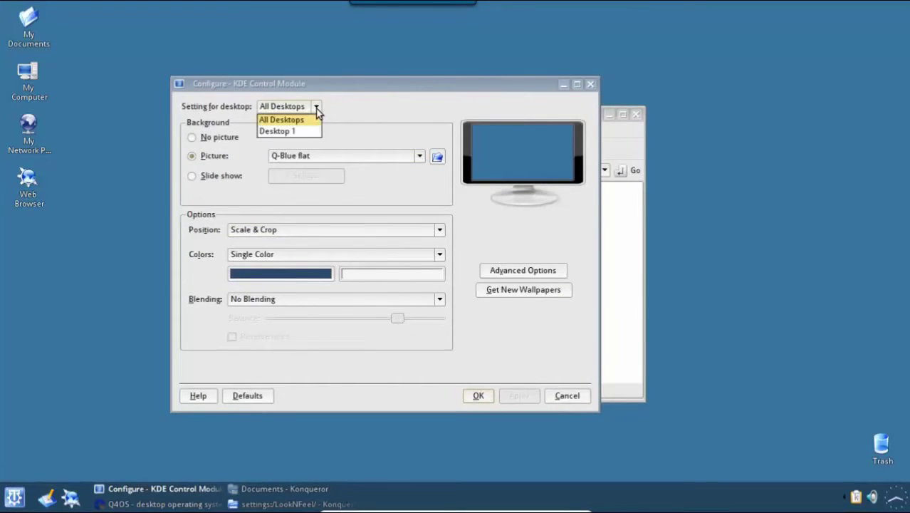
click(318, 111)
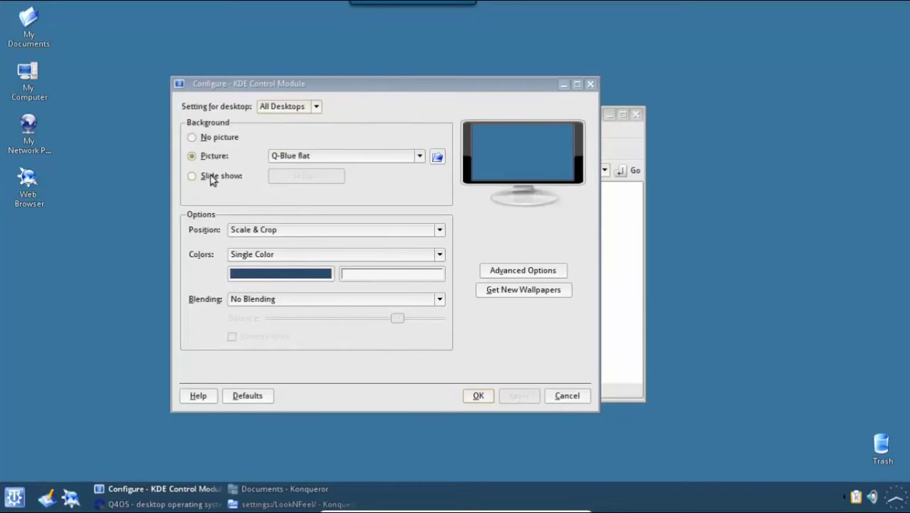
Preview the Chandra, Default Blue Q4os, Dolomiti, Nightfear and Q-Blue flat background pictures one after another
click(418, 158)
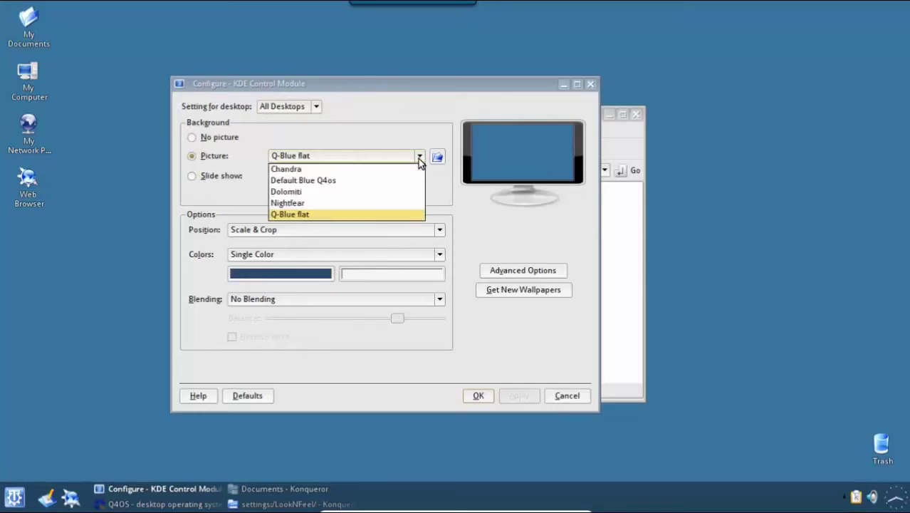
click(365, 171)
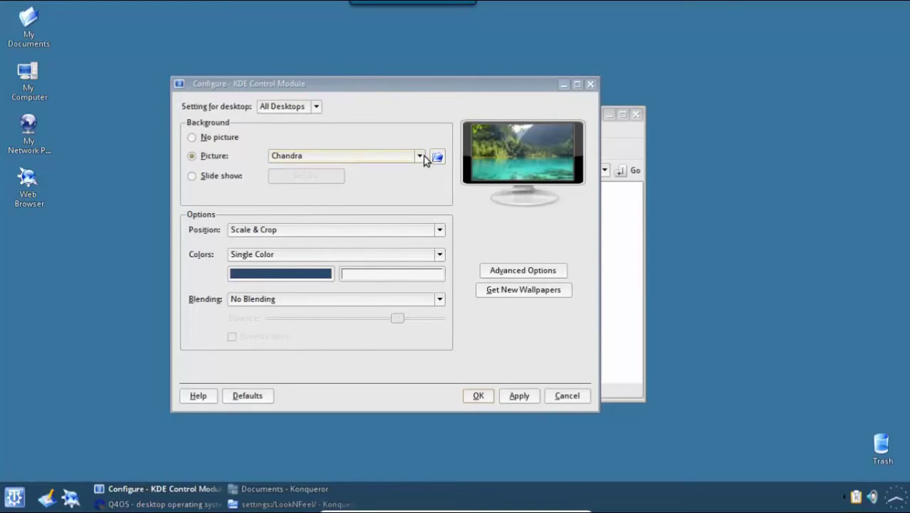
click(419, 156)
click(381, 182)
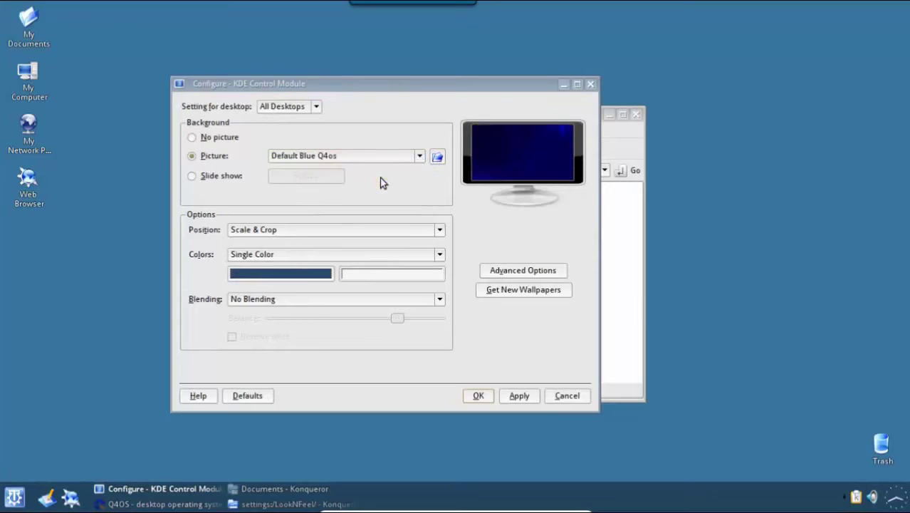
click(421, 158)
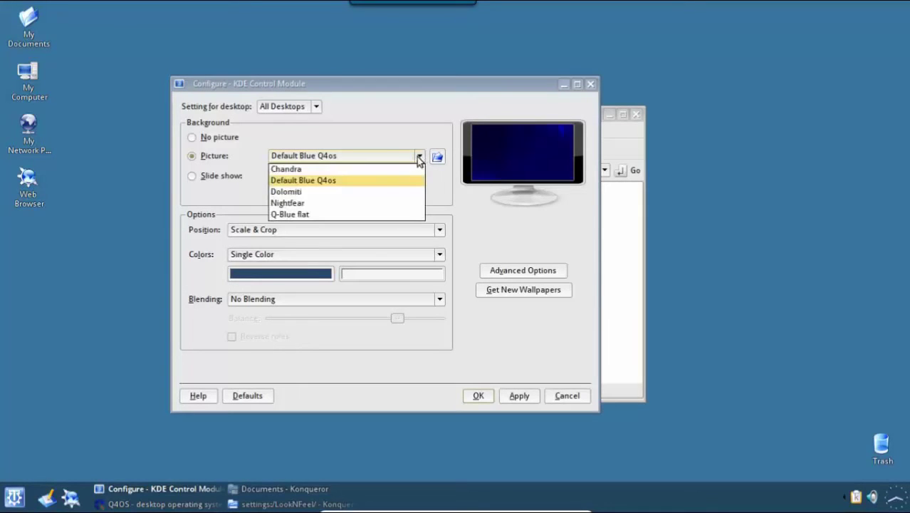
click(350, 192)
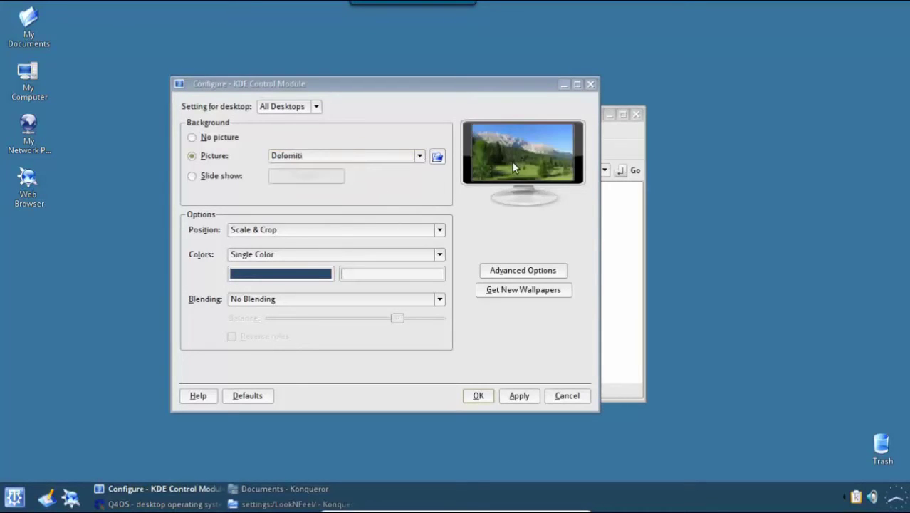
click(419, 158)
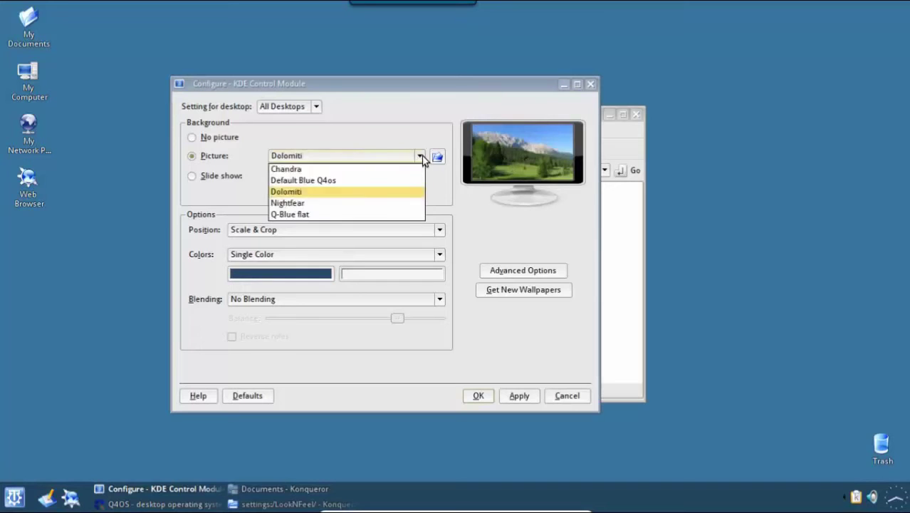
click(381, 204)
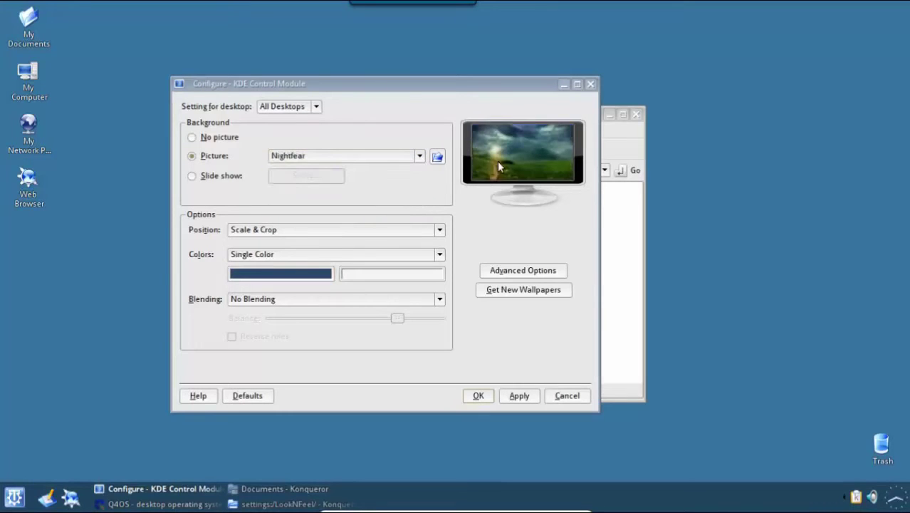
click(421, 158)
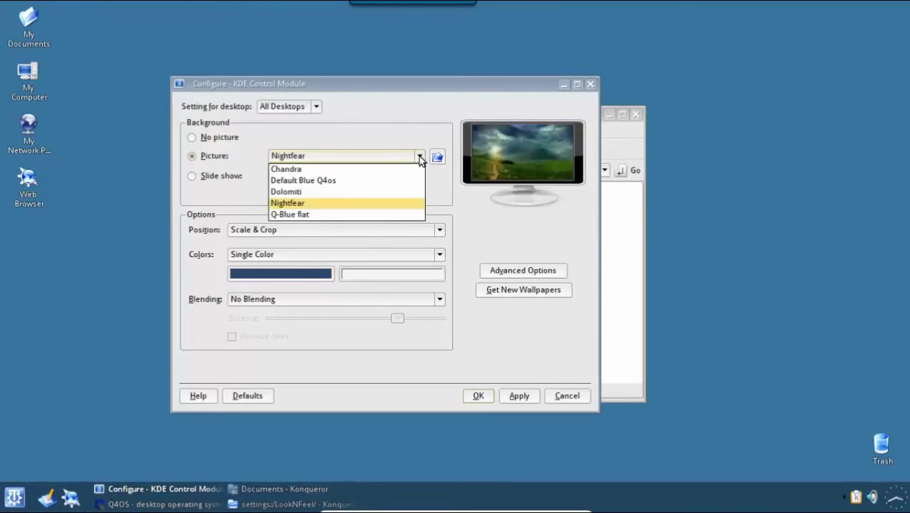
click(347, 214)
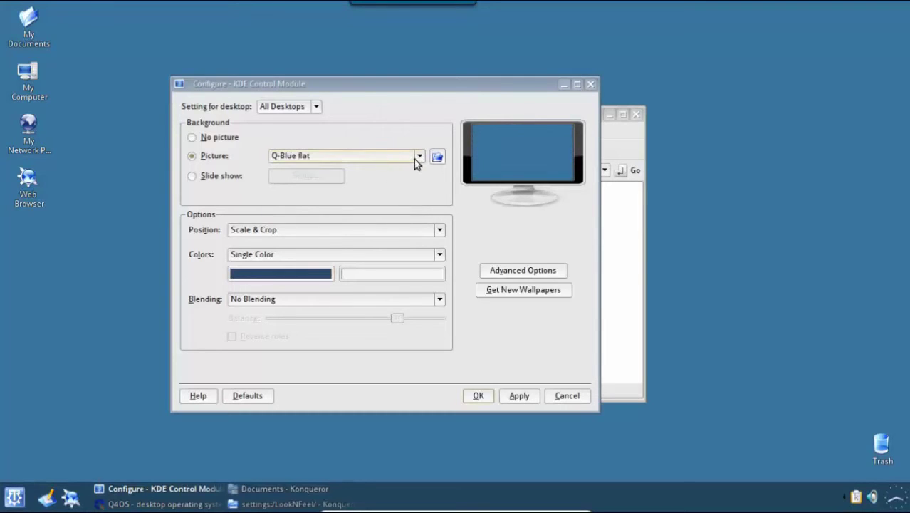
Choose Nightfear as the background picture and apply it to all desktops
click(415, 159)
click(341, 203)
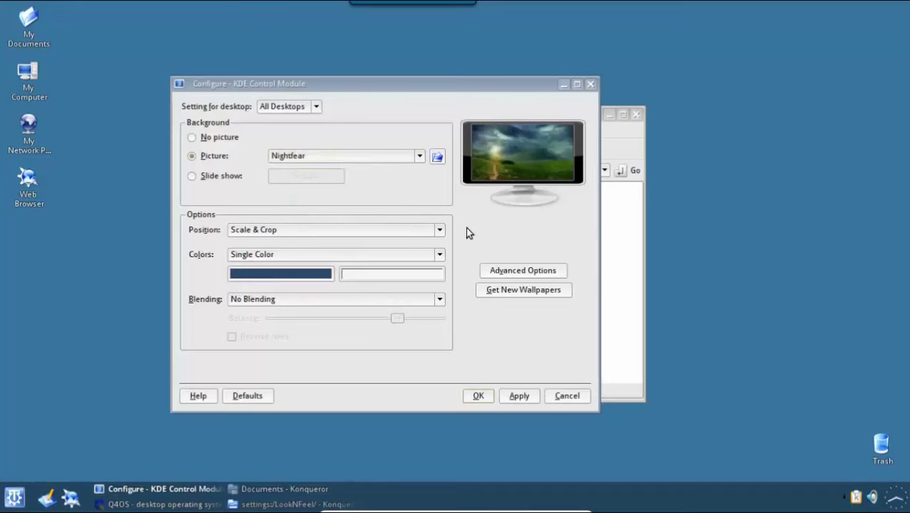
click(518, 398)
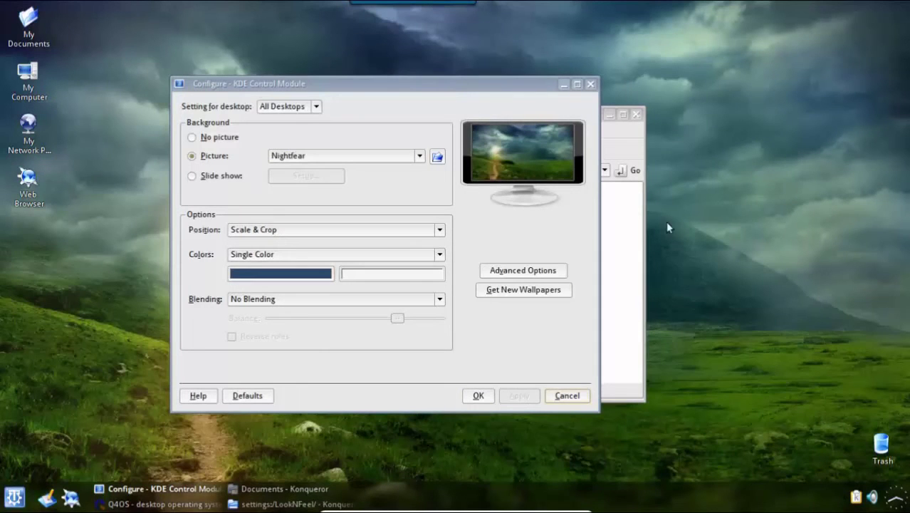
Examine the available Position, Colors and Blending options for the background, and close the dialog accepting its settings
click(439, 231)
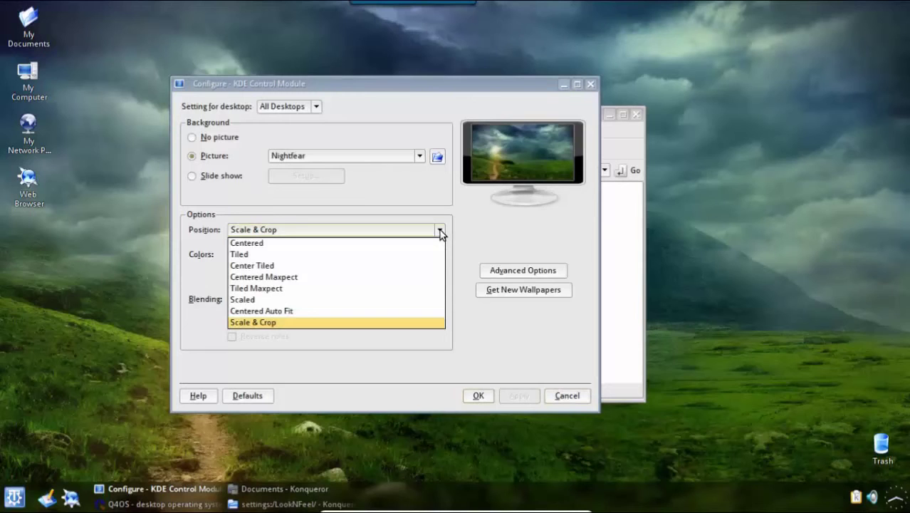
click(439, 232)
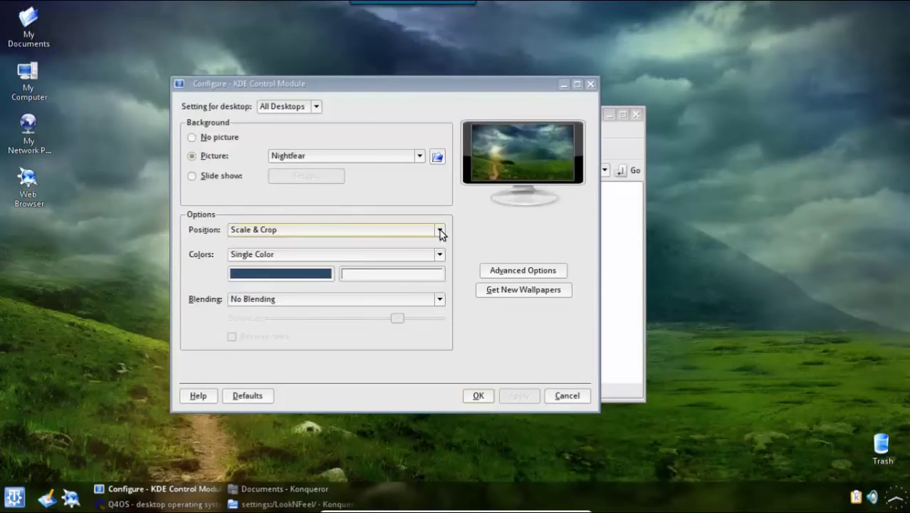
click(439, 255)
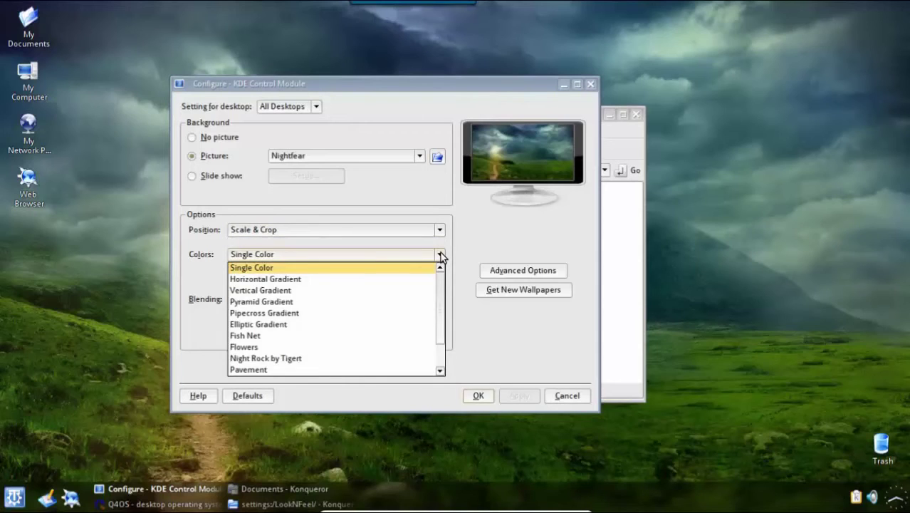
click(441, 257)
click(439, 300)
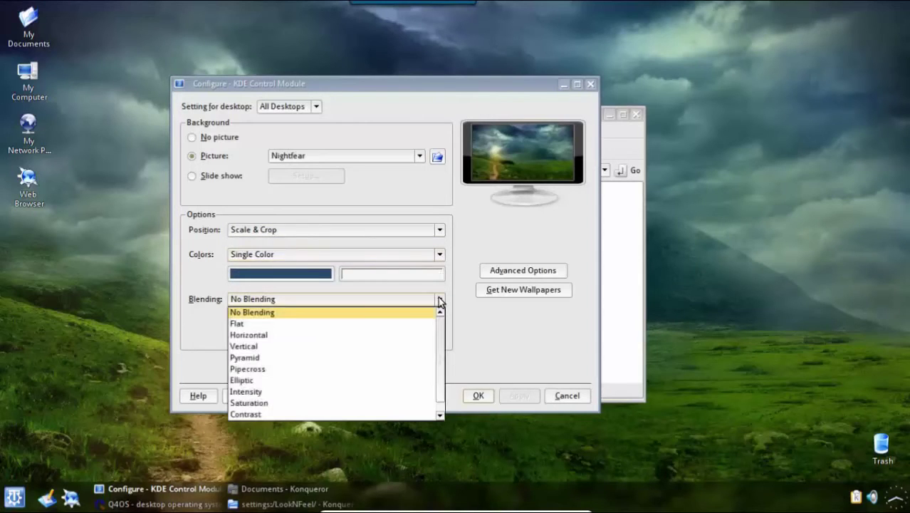
click(439, 301)
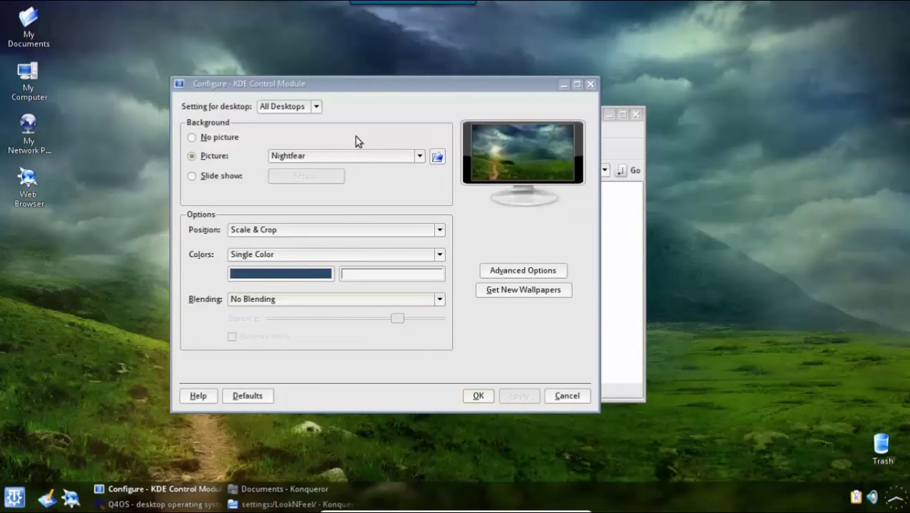
click(477, 397)
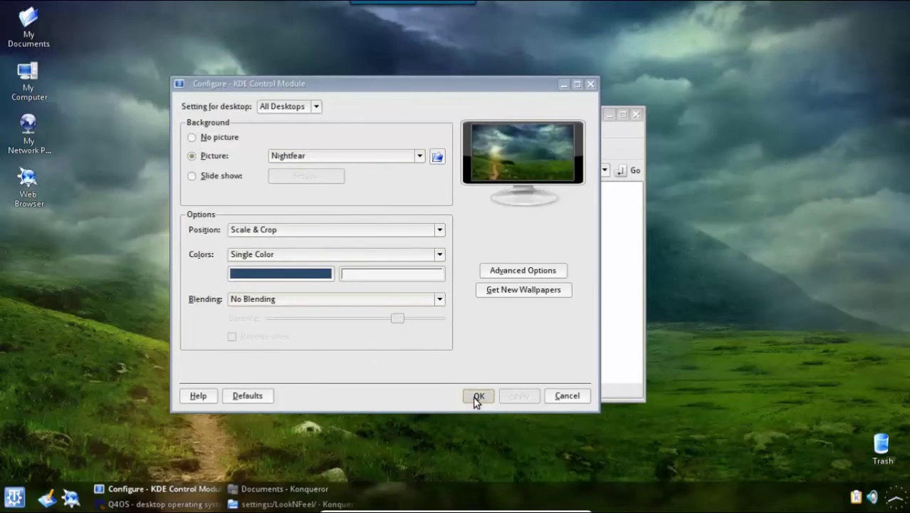
Open the Colors settings, shift the dialog aside and bring up the beginning of the Color Scheme list
click(312, 205)
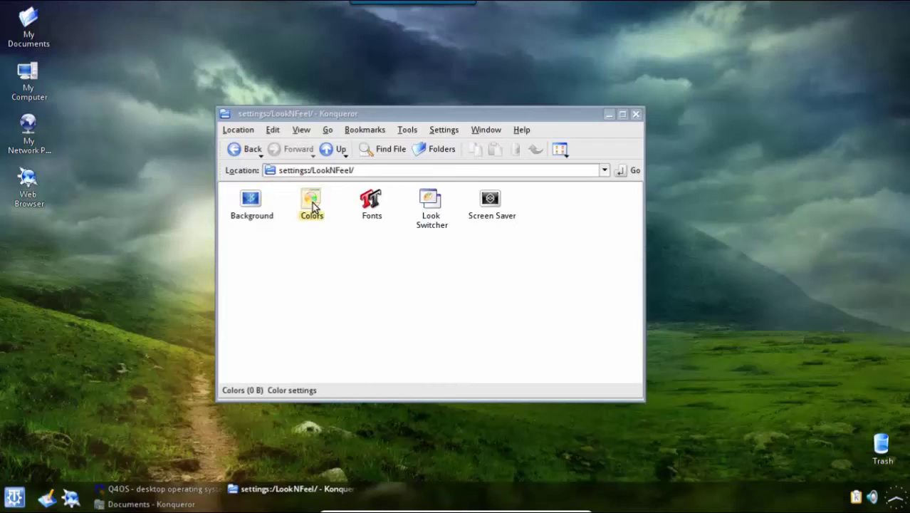
double_click(312, 206)
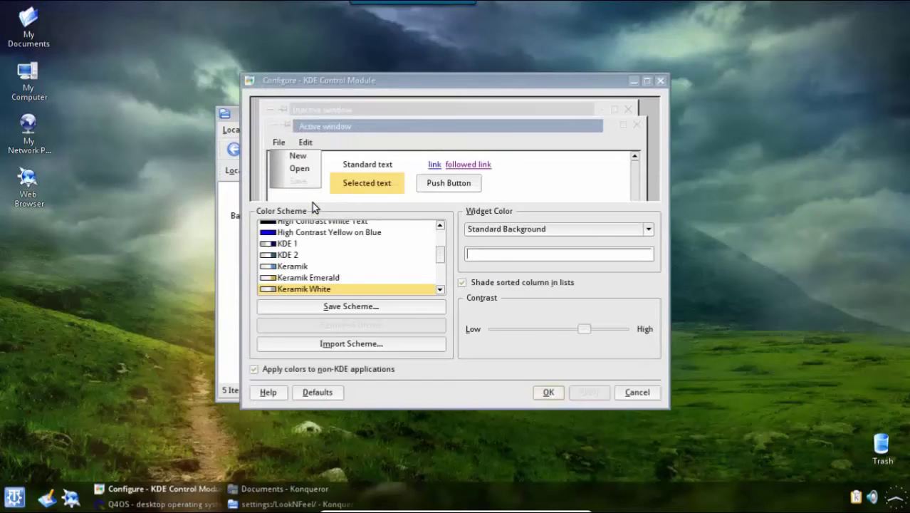
drag(437, 82, 343, 79)
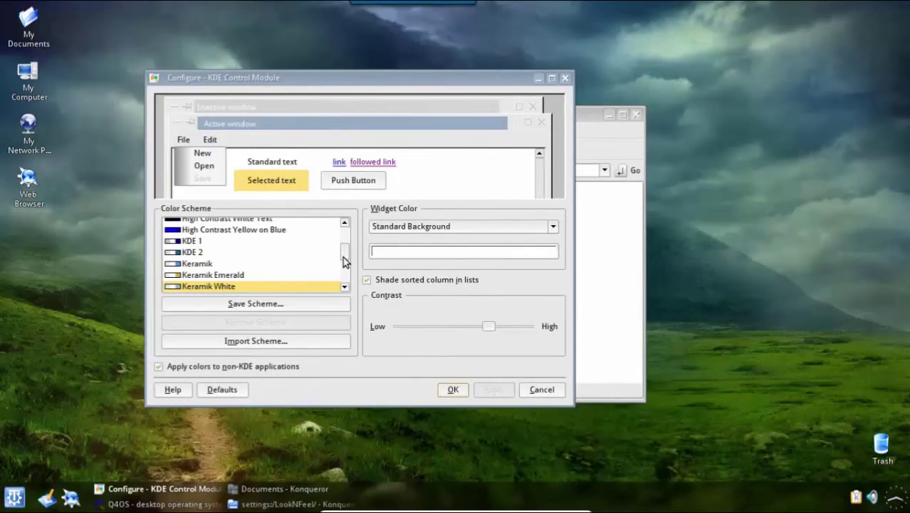
drag(343, 259, 345, 234)
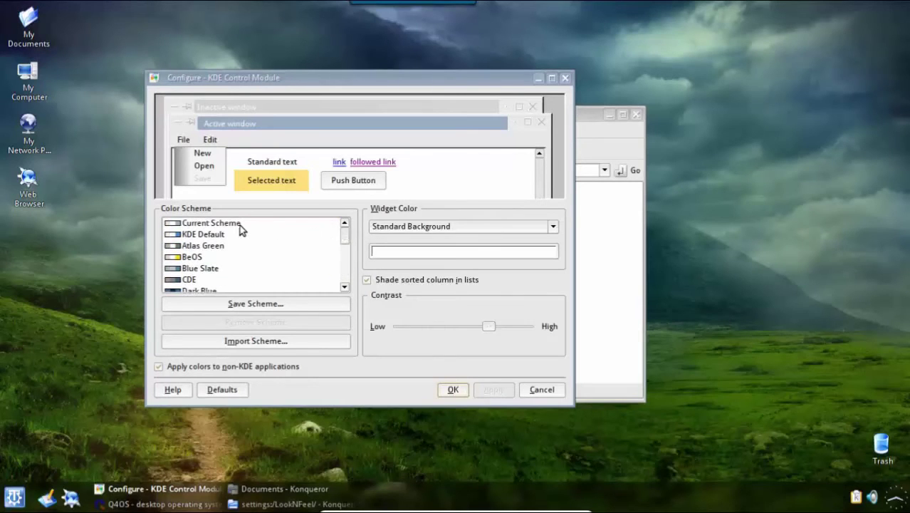
Preview the KDE Default, Atlas Green, BeOS, Blue Slate and CDE color schemes one after another
click(219, 236)
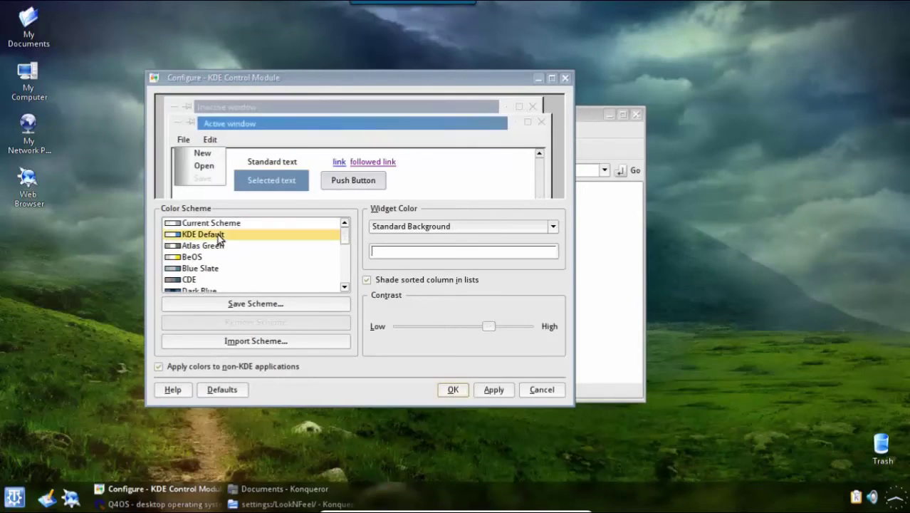
click(214, 246)
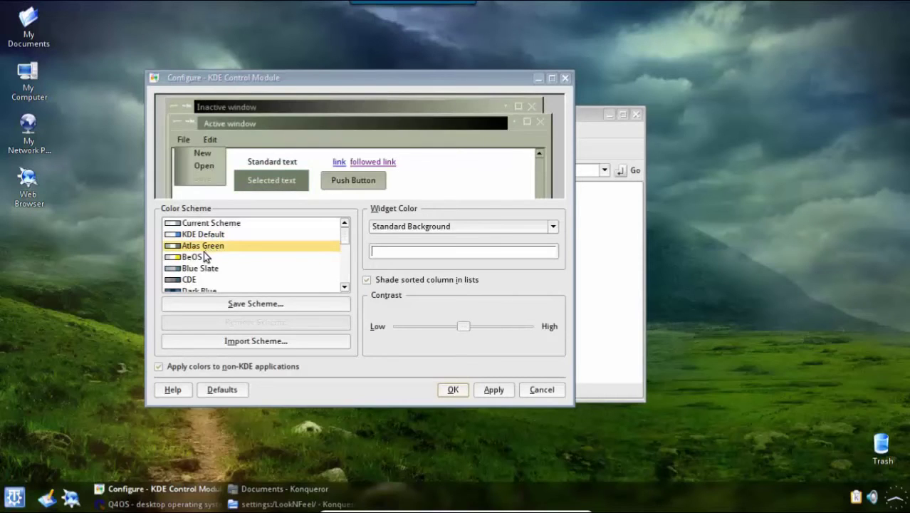
click(202, 257)
click(199, 269)
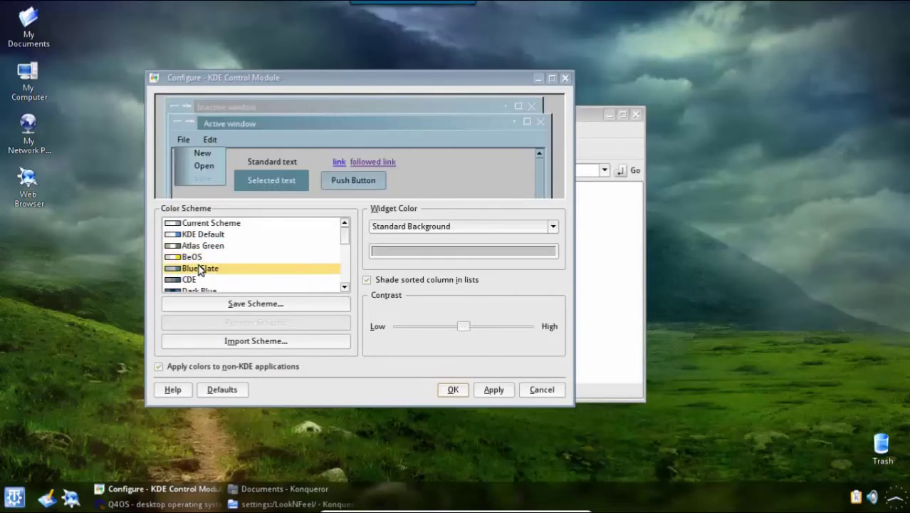
click(198, 278)
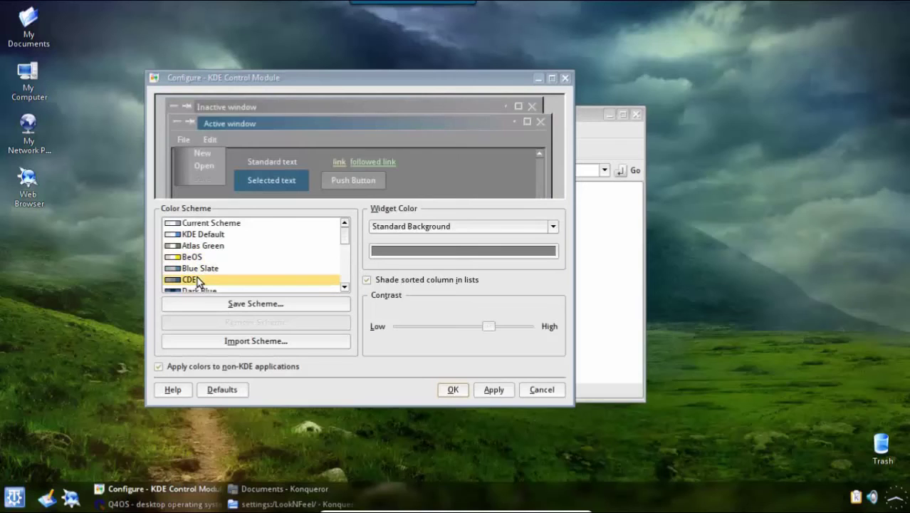
Preview the Dark Blue, Desert Red, Digital CDE, EveX and High Contrast Black Text color schemes in turn
scroll(343, 242, down, 2)
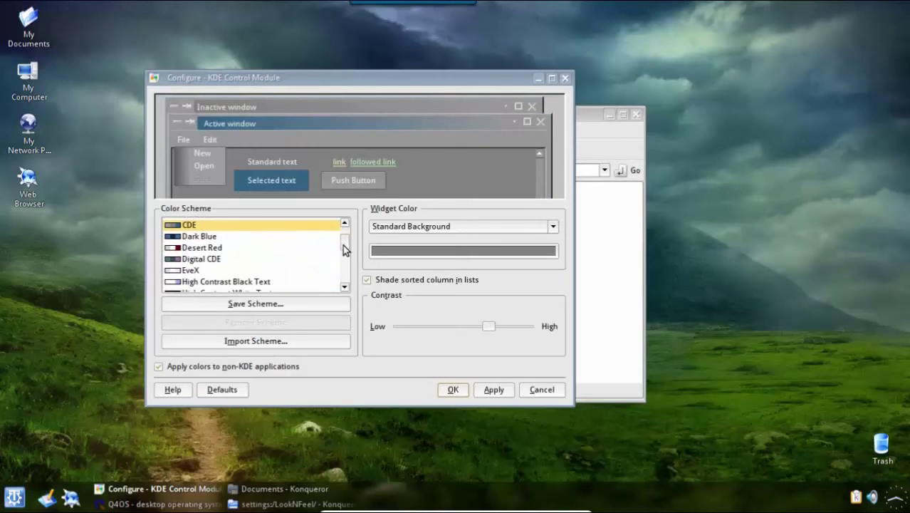
click(201, 237)
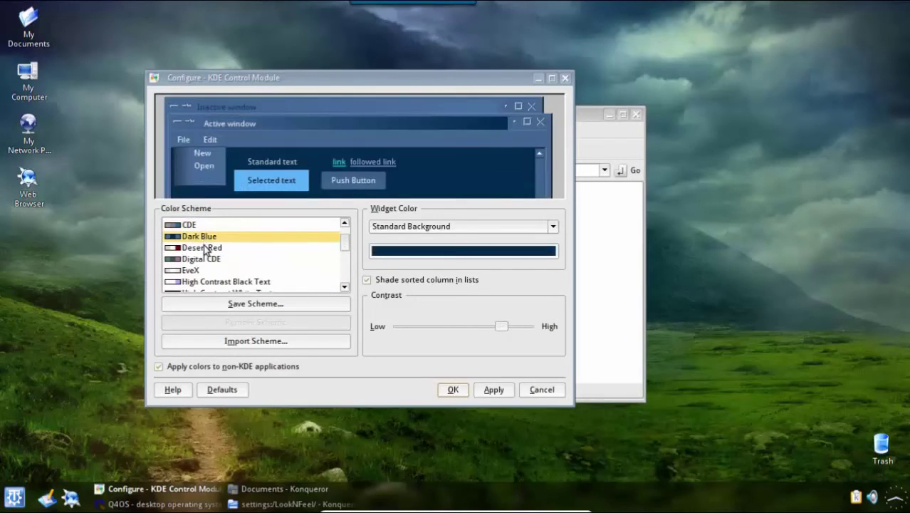
click(206, 248)
click(205, 259)
click(200, 271)
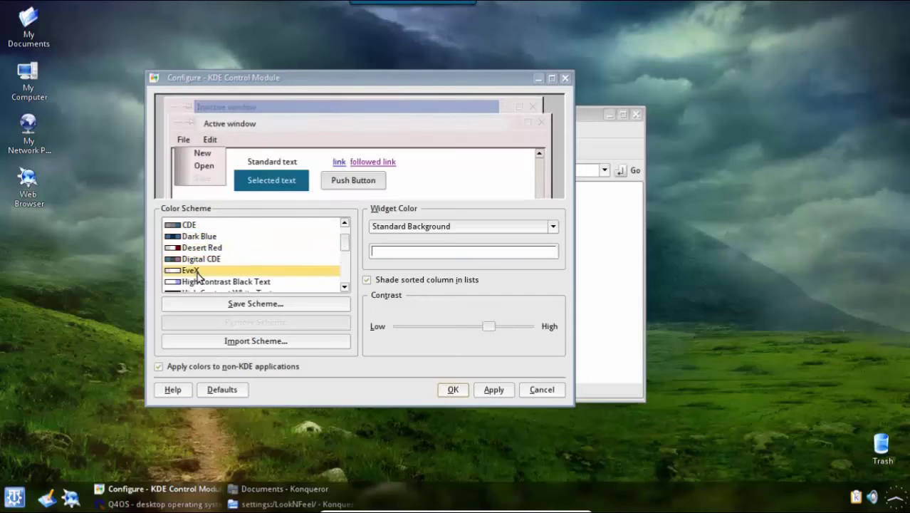
click(210, 283)
Preview the High Contrast White Text, High Contrast Yellow on Blue, KDE 1, KDE 2 and Keramik color schemes
scroll(348, 247, down, 2)
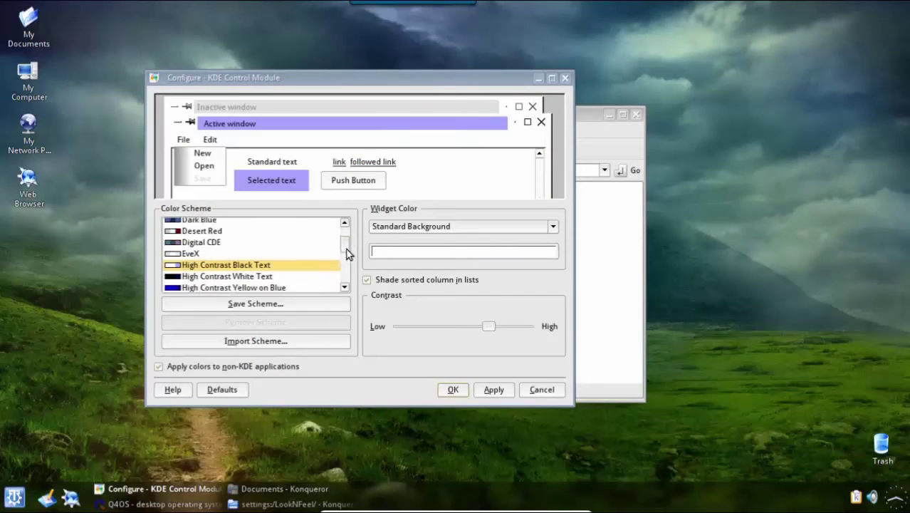
click(259, 237)
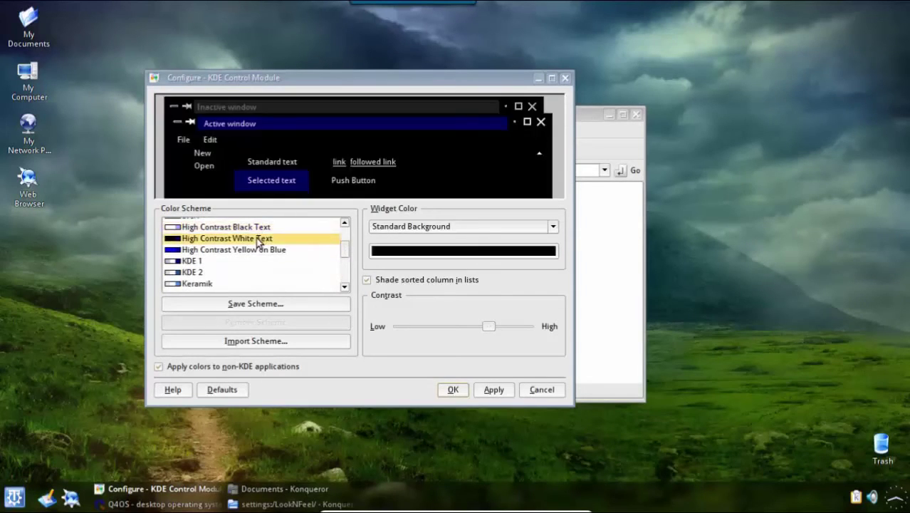
click(250, 248)
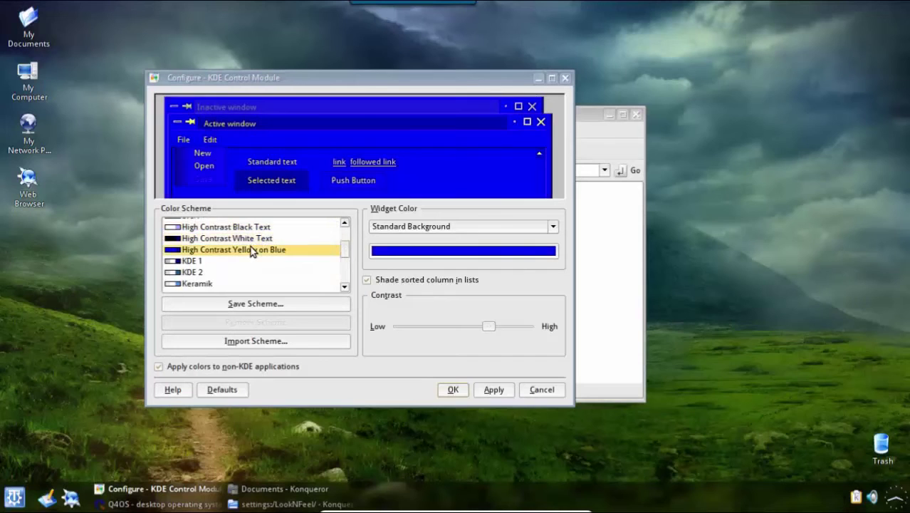
click(211, 262)
click(206, 271)
click(203, 284)
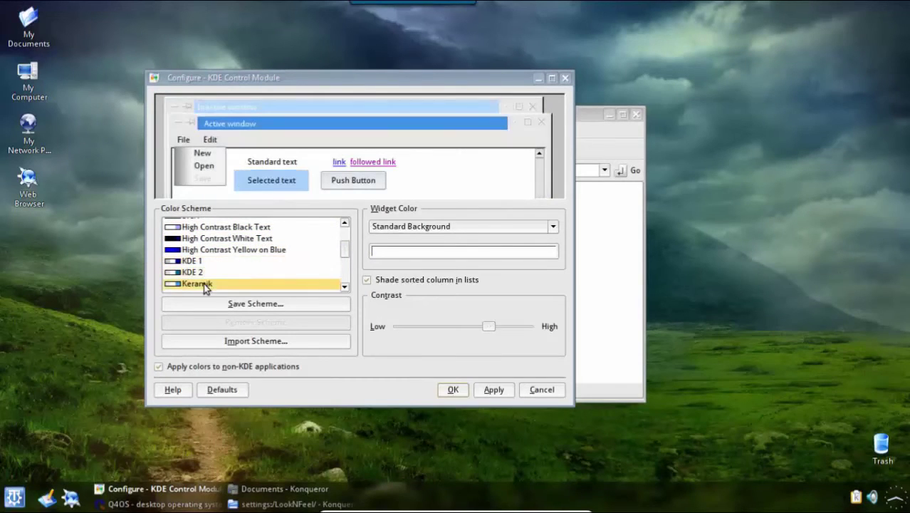
Preview Keramik Emerald and Keramik White, look through the remaining color schemes, and close the color and appearance settings without applying a change
scroll(342, 255, down, 2)
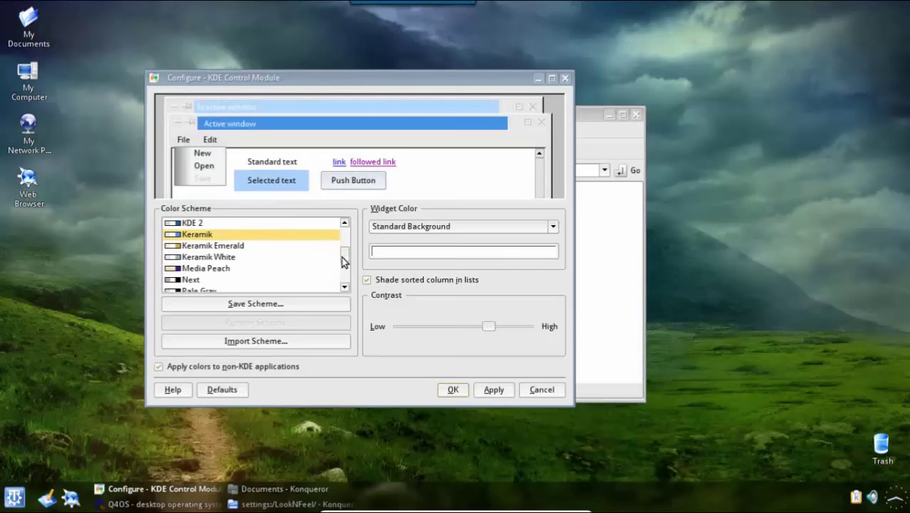
click(238, 246)
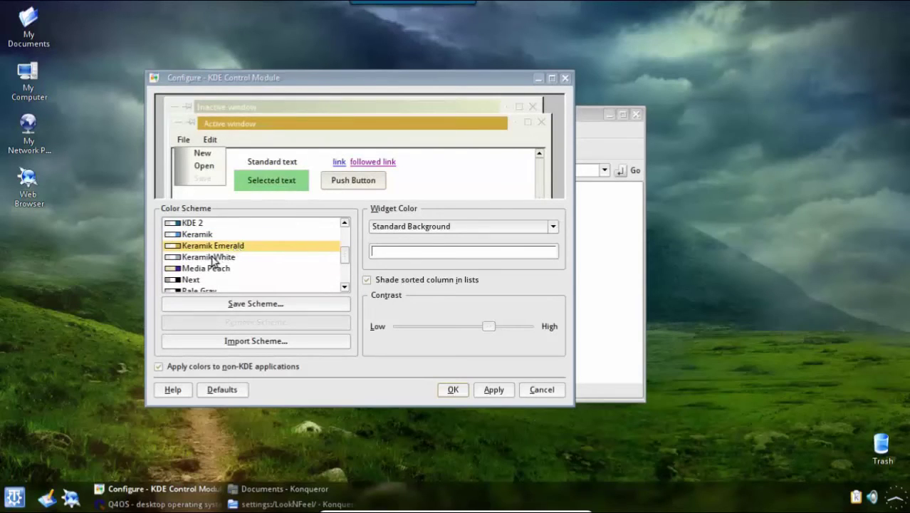
click(212, 259)
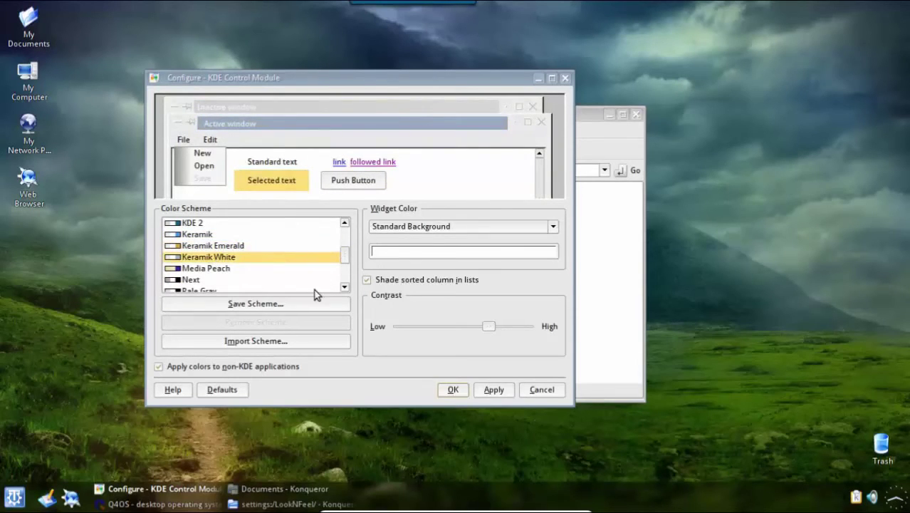
scroll(348, 263, down, 2)
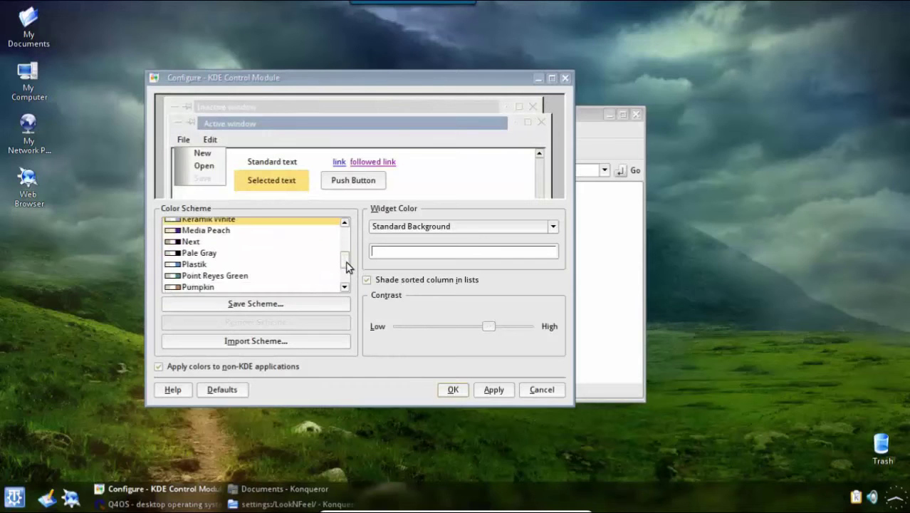
scroll(348, 269, down, 2)
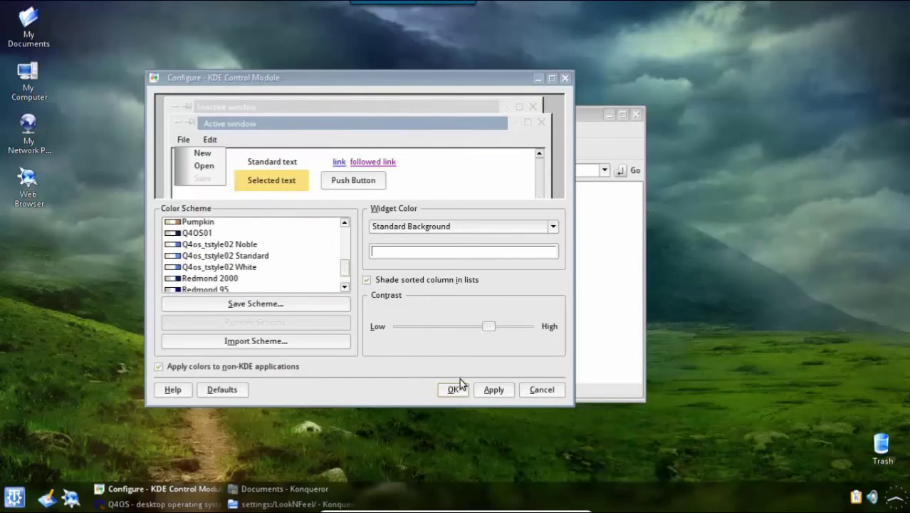
click(533, 387)
key(ctrl+w)
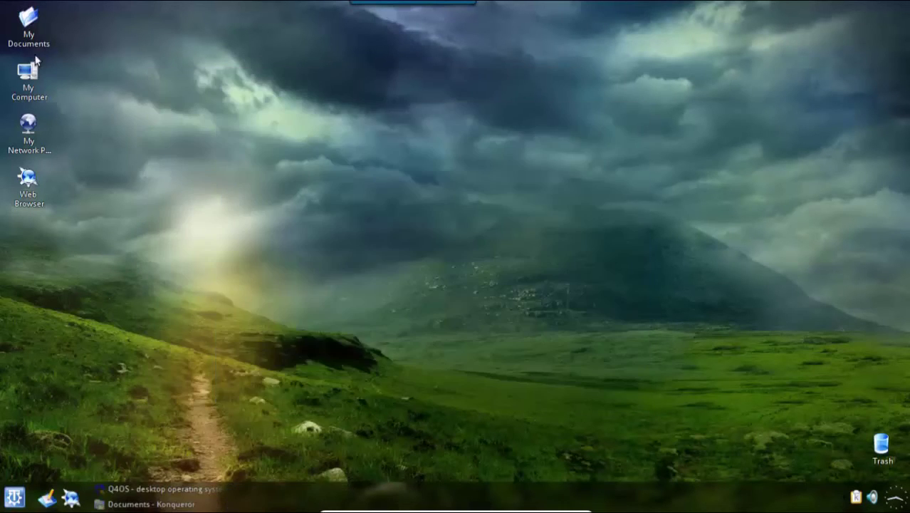
Open My Documents and launch the downloaded setup_firefox-q4 script, moving both the folder window and the setup wizard toward the screen's centre
click(29, 21)
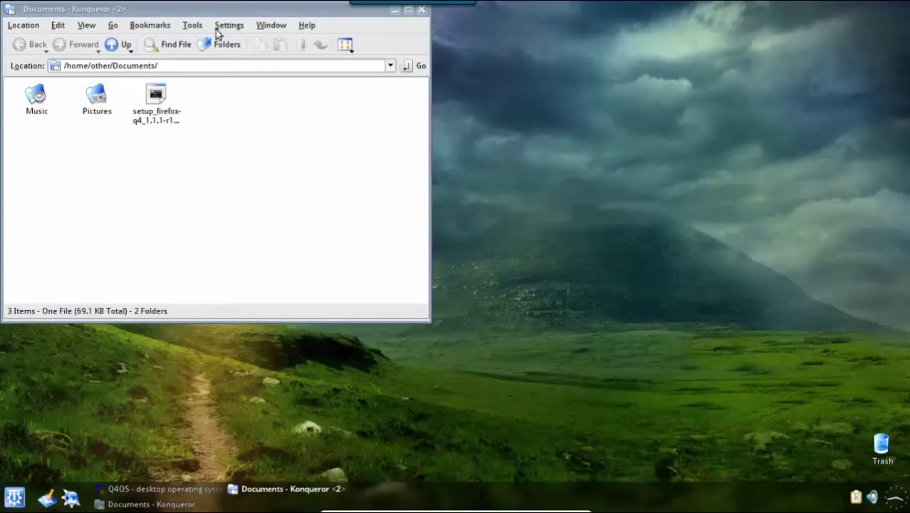
drag(203, 9, 422, 68)
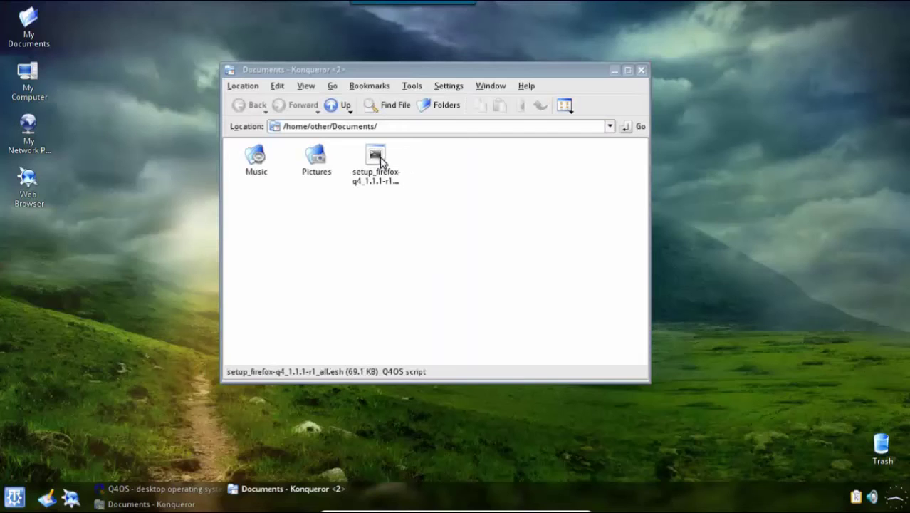
click(381, 161)
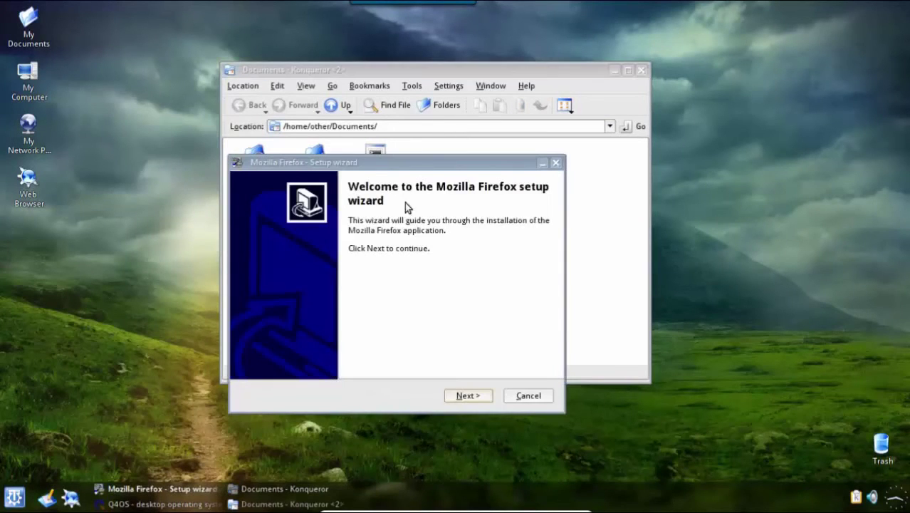
drag(406, 163, 432, 123)
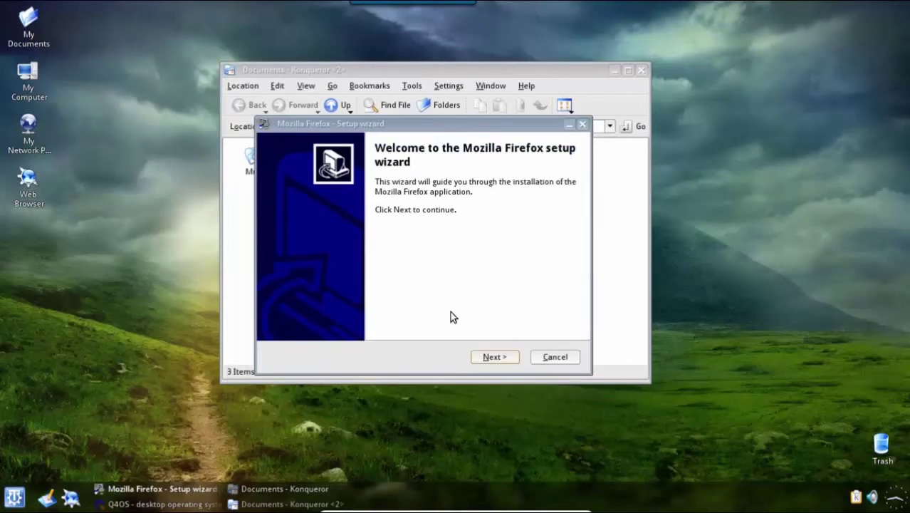
Install Mozilla Firefox through the setup wizard by running the system checks, entering the account password, and finishing the wizard
click(495, 358)
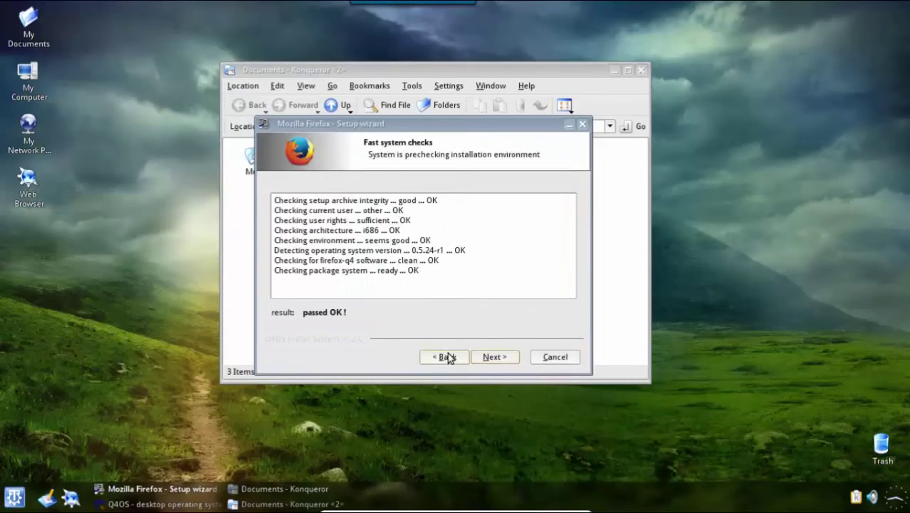
click(492, 357)
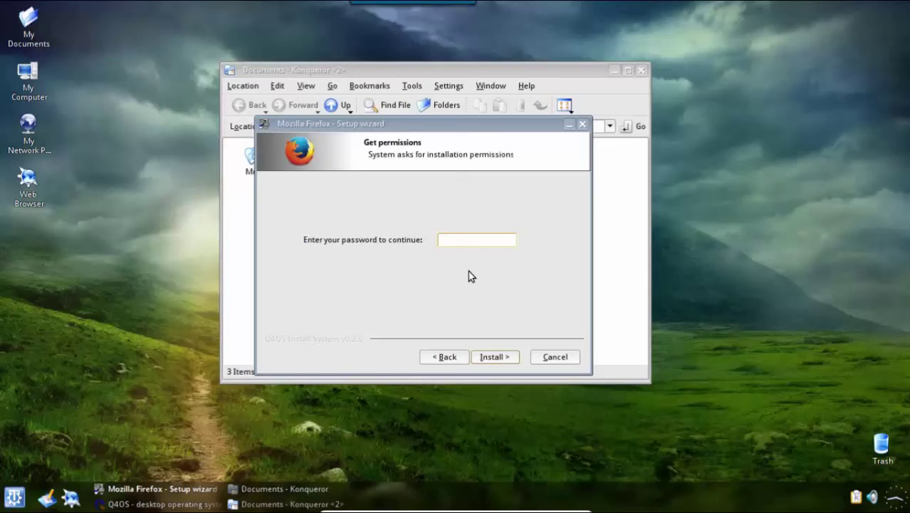
text(••••••••)
click(490, 356)
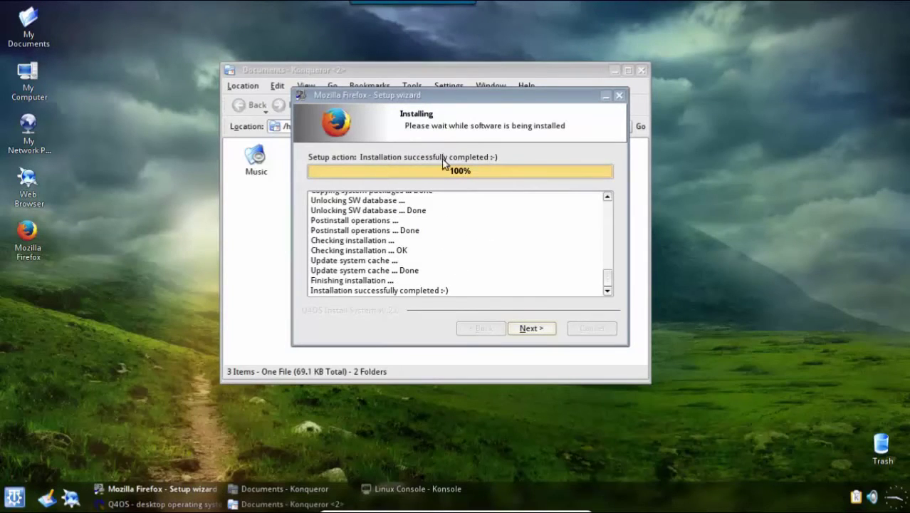
click(530, 329)
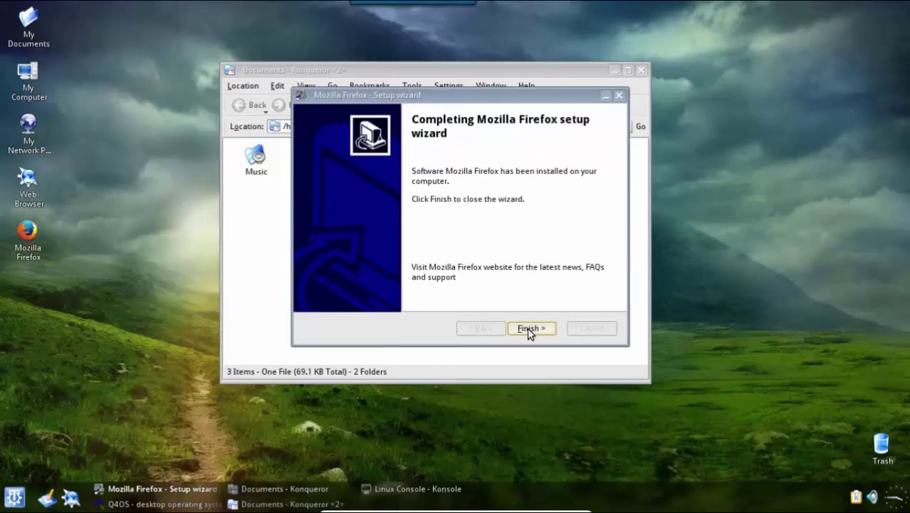
click(534, 329)
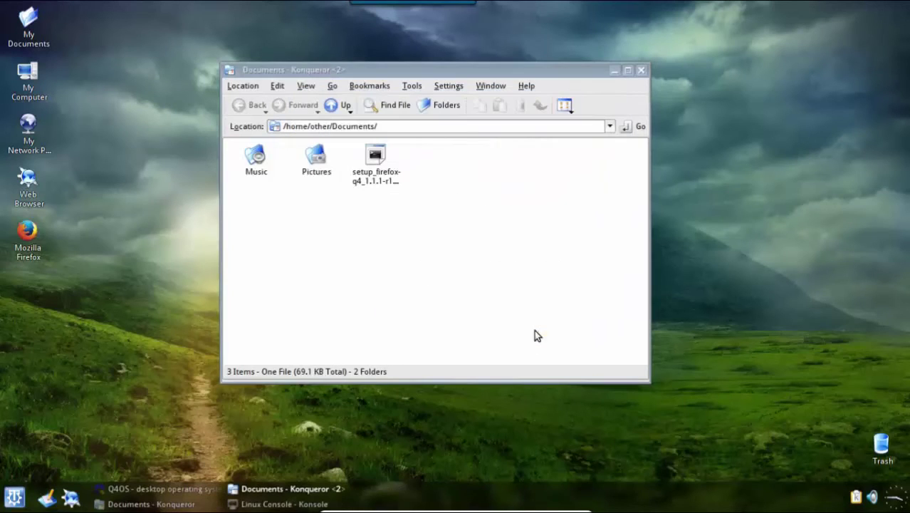
Minimize the Documents window, launch Mozilla Firefox from the desktop, and maximize the browser window
click(614, 70)
double_click(28, 232)
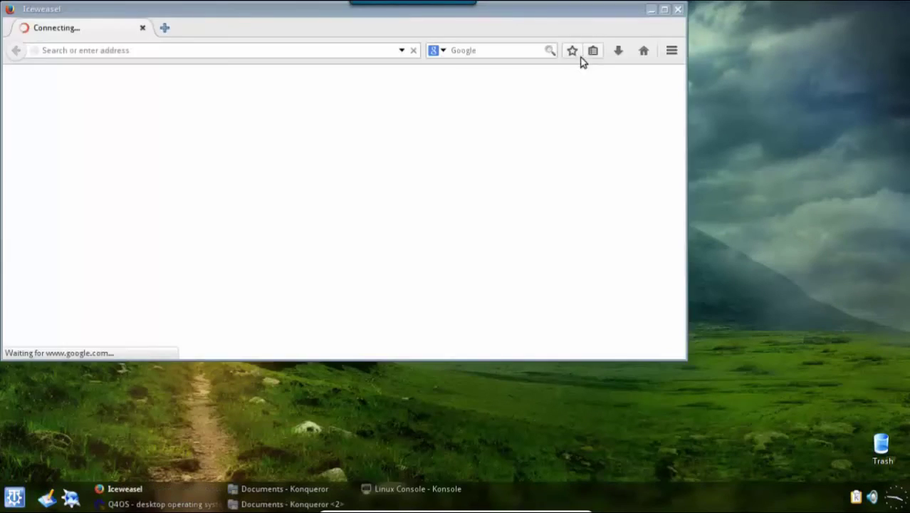
click(665, 10)
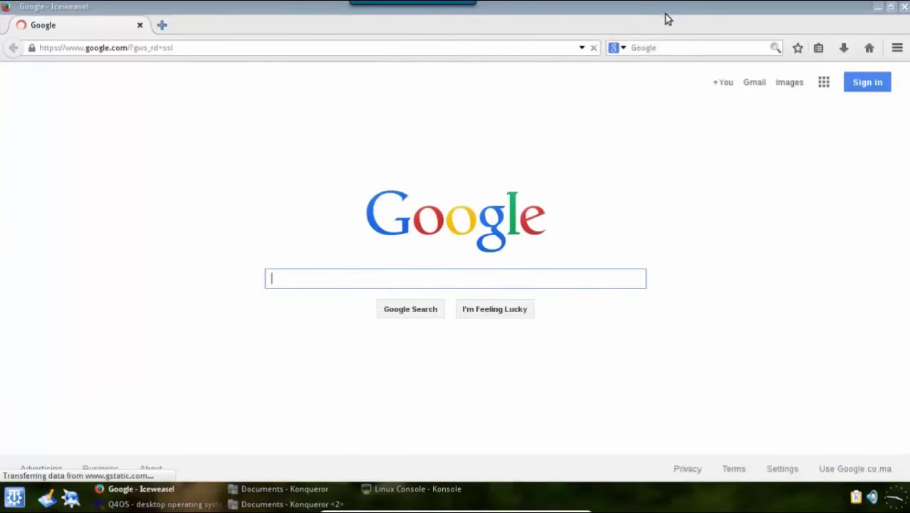
View the About Iceweasel version information, and close both the information window and the browser
click(898, 49)
click(860, 376)
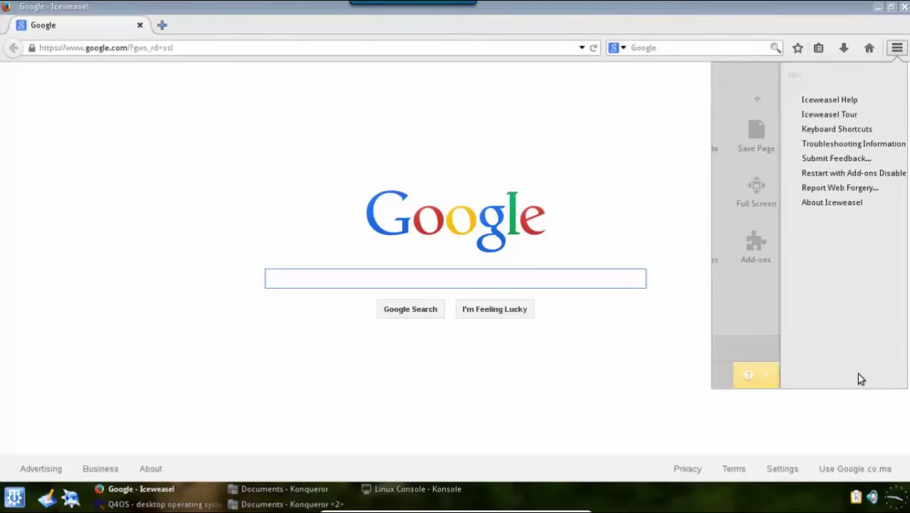
click(799, 204)
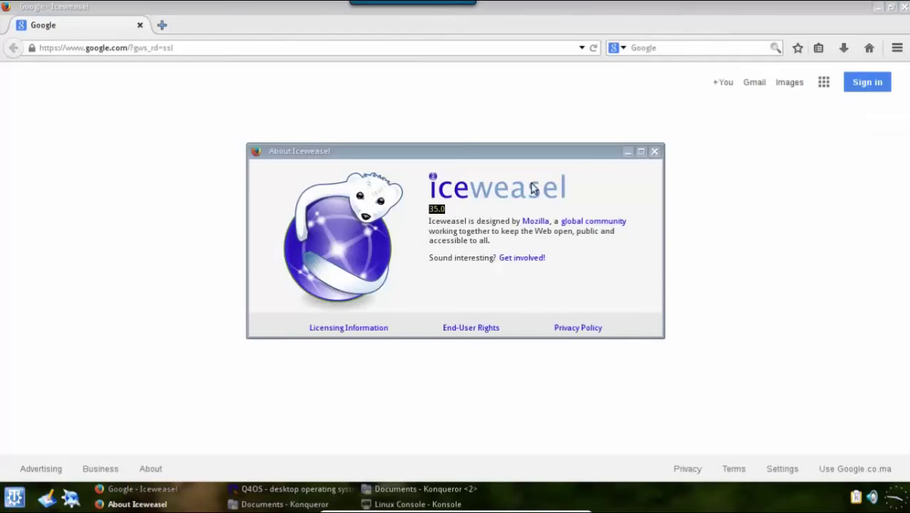
click(654, 152)
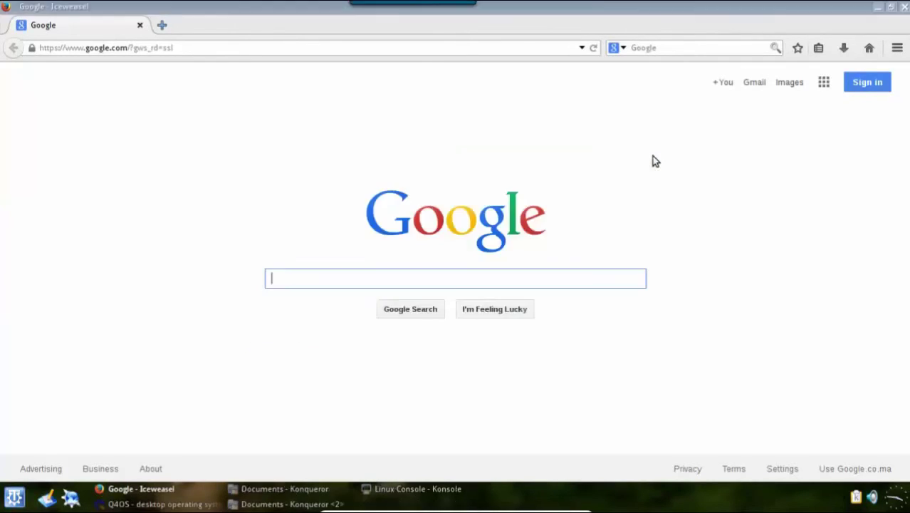
click(905, 8)
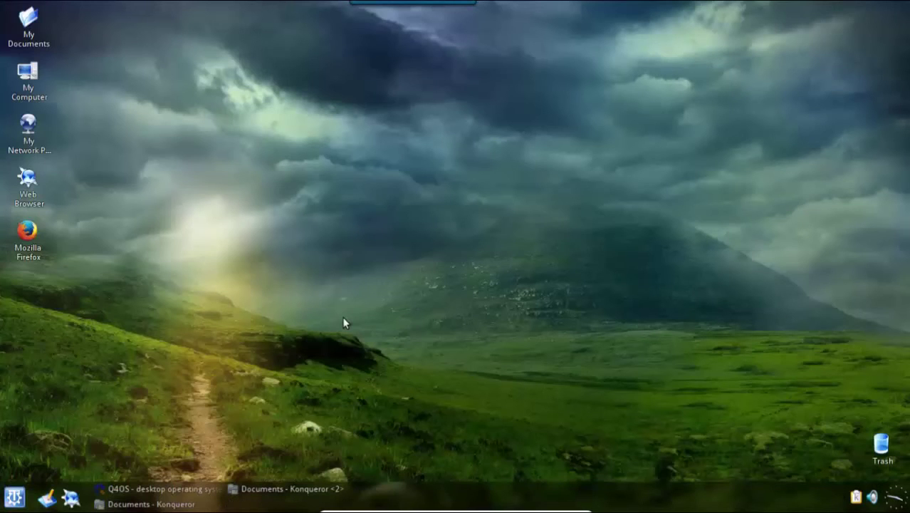
Open the Konsole terminal program and move its window to the middle of the desktop
click(14, 497)
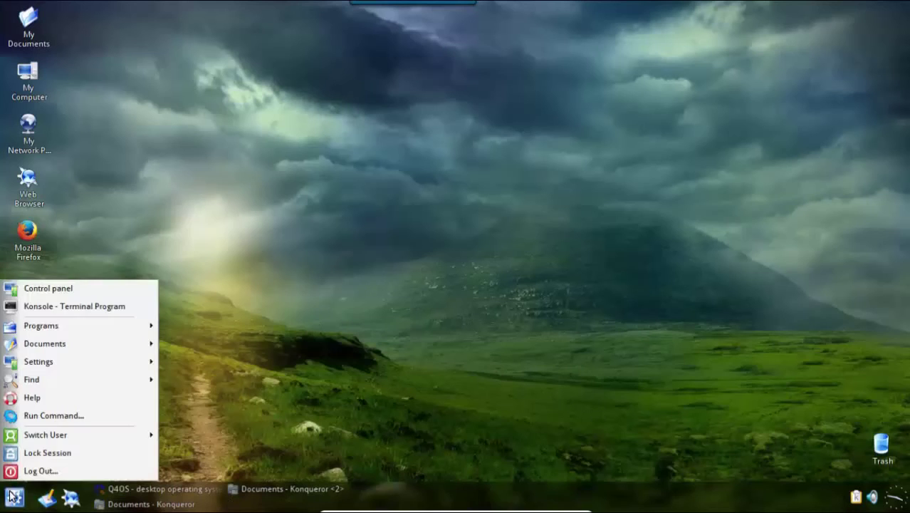
click(100, 310)
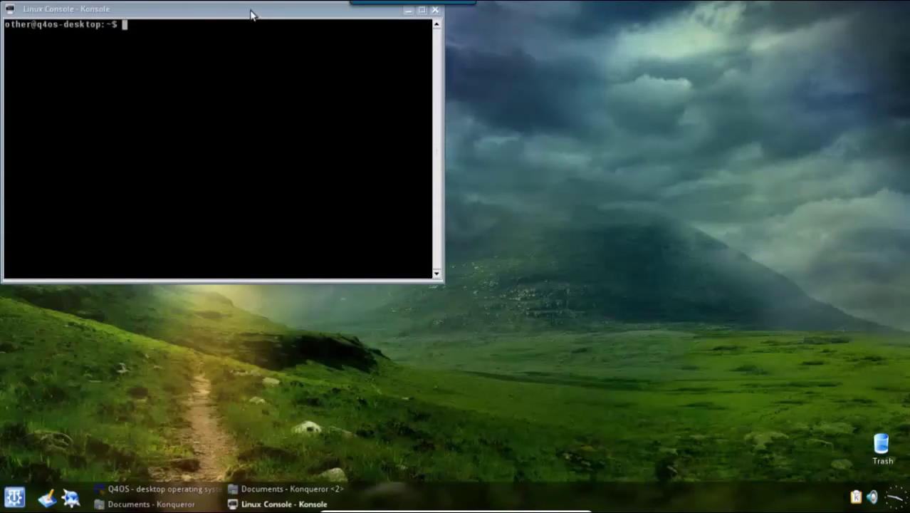
drag(251, 11, 448, 147)
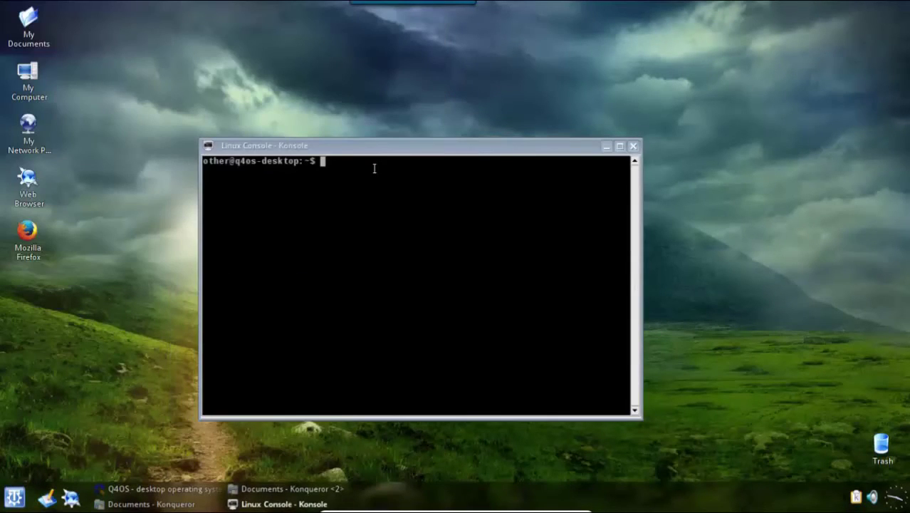
Run uname -a in the terminal, highlight the Debian kernel details in the output, and close the terminal
text(uname -a)
key(Return)
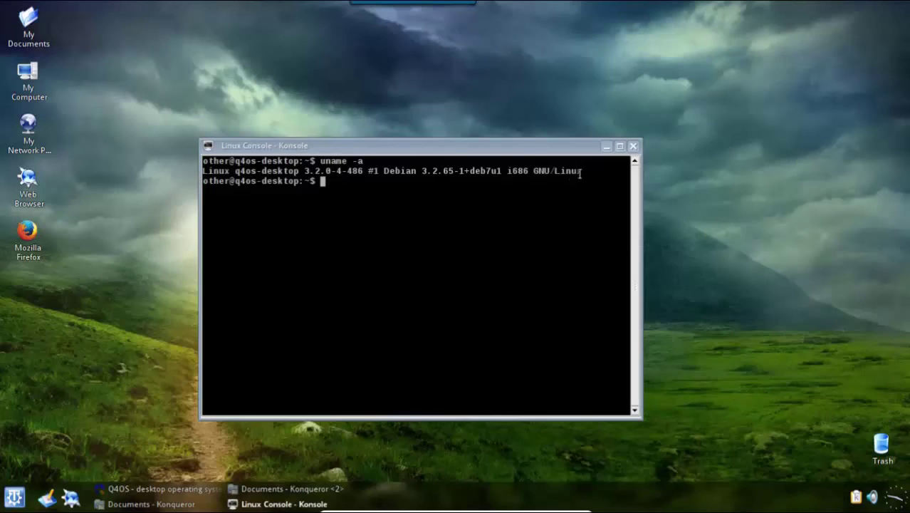
drag(581, 172, 384, 174)
click(413, 190)
click(635, 146)
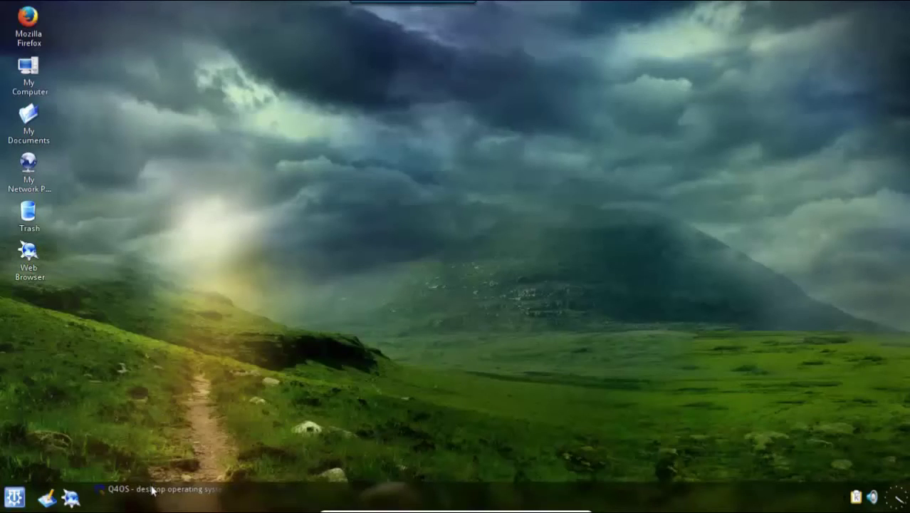
Restore the Q4OS downloads page, open the DebApps site, and save setup_debapps_0.4.1-r1_all.esh to the Documents folder
click(152, 490)
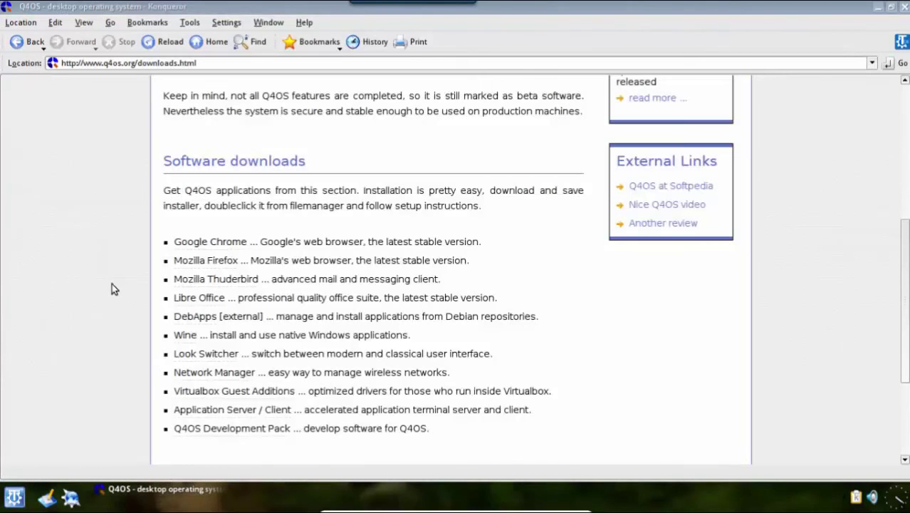
scroll(112, 289, down, 1)
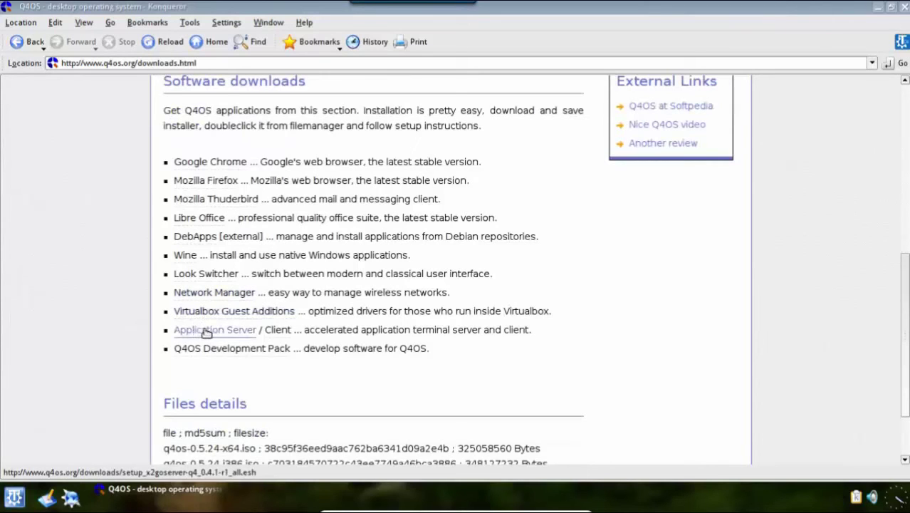
click(197, 242)
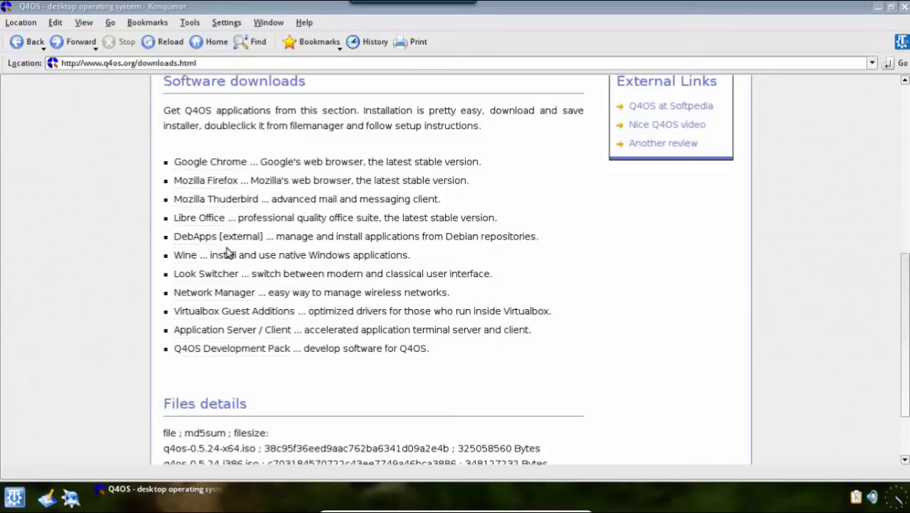
click(199, 240)
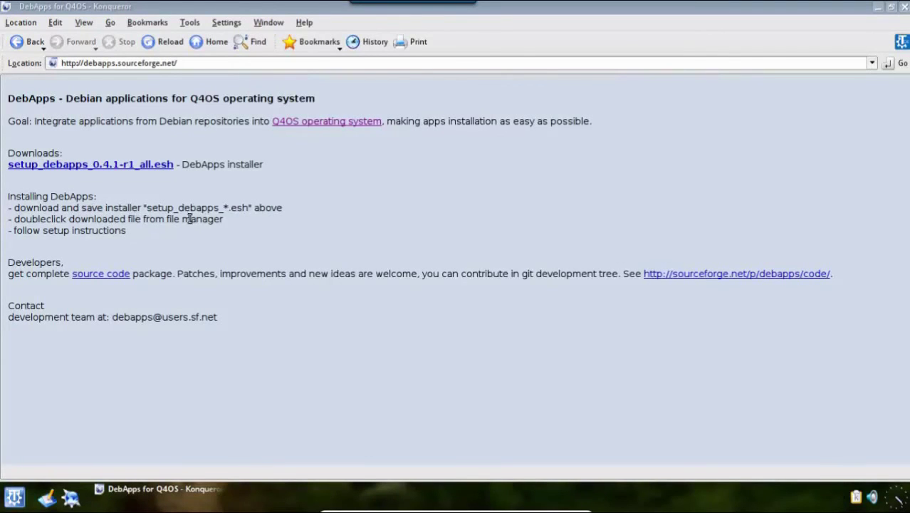
click(92, 167)
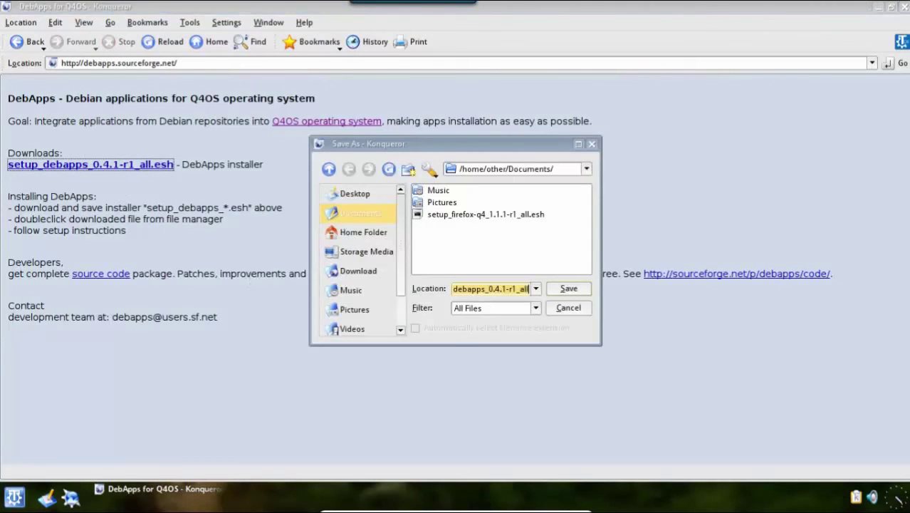
click(569, 290)
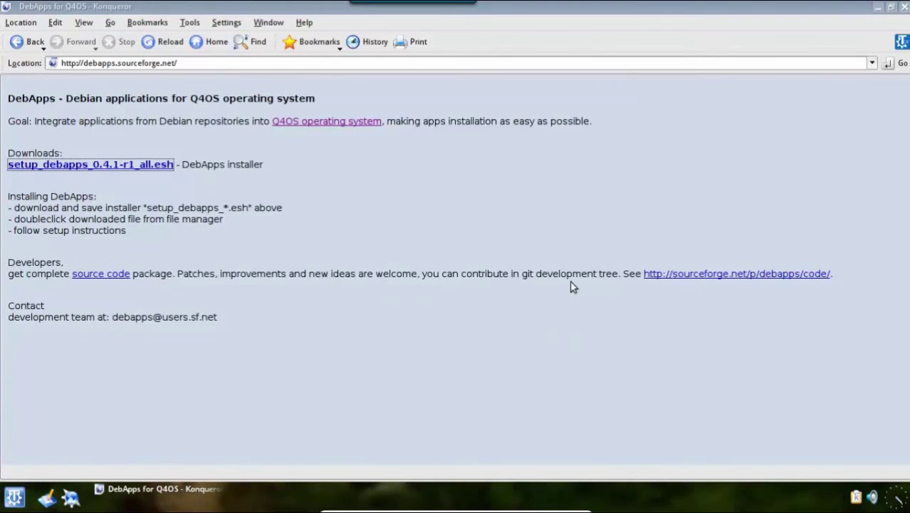
Minimize the browser, open the Documents folder in the middle of the desktop, and launch the DebApps installer
click(875, 8)
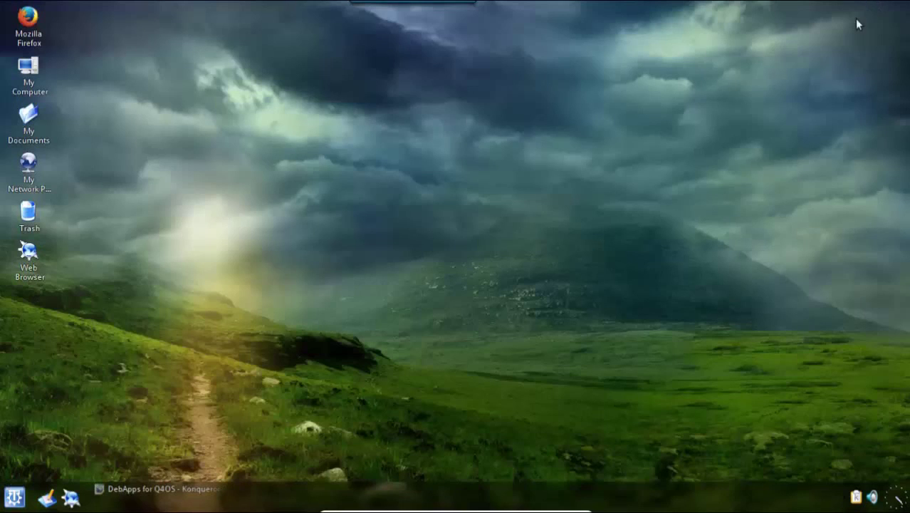
double_click(39, 127)
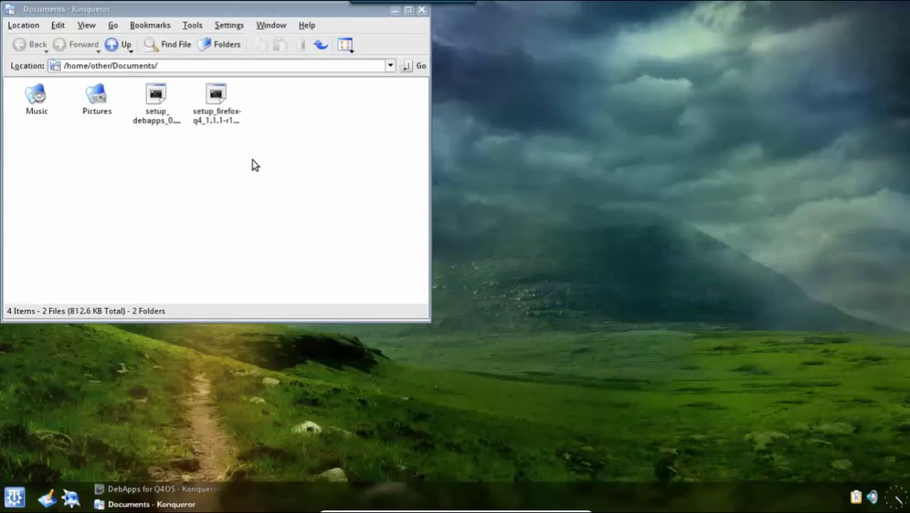
drag(202, 10, 414, 92)
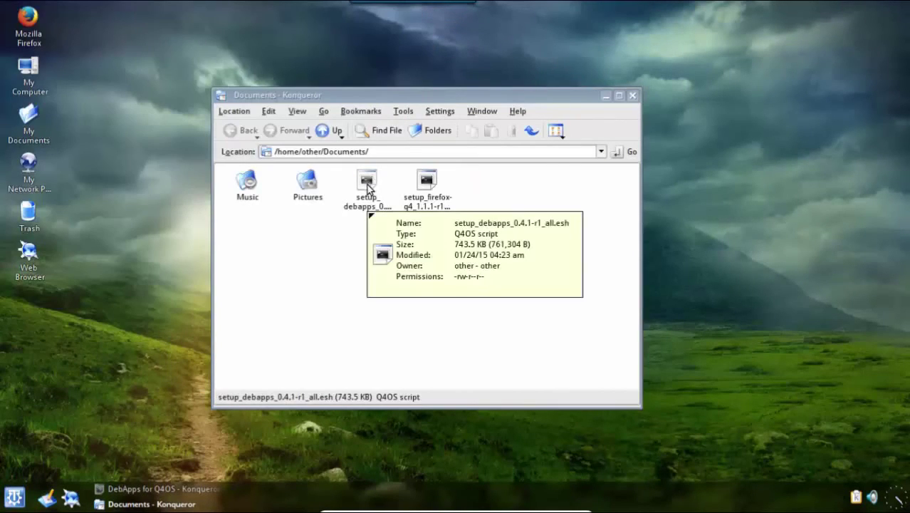
click(367, 182)
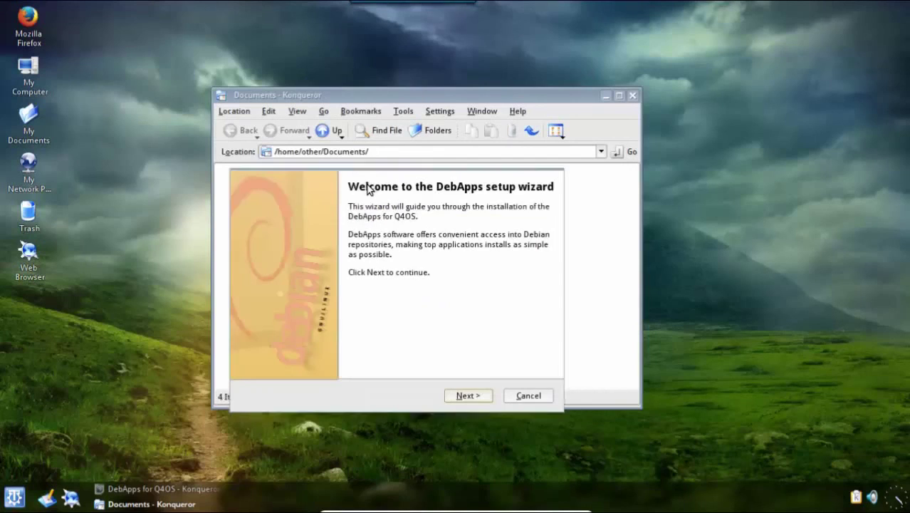
Install DebApps through the setup wizard with the account password, finish the wizard, and close the Documents window
click(463, 395)
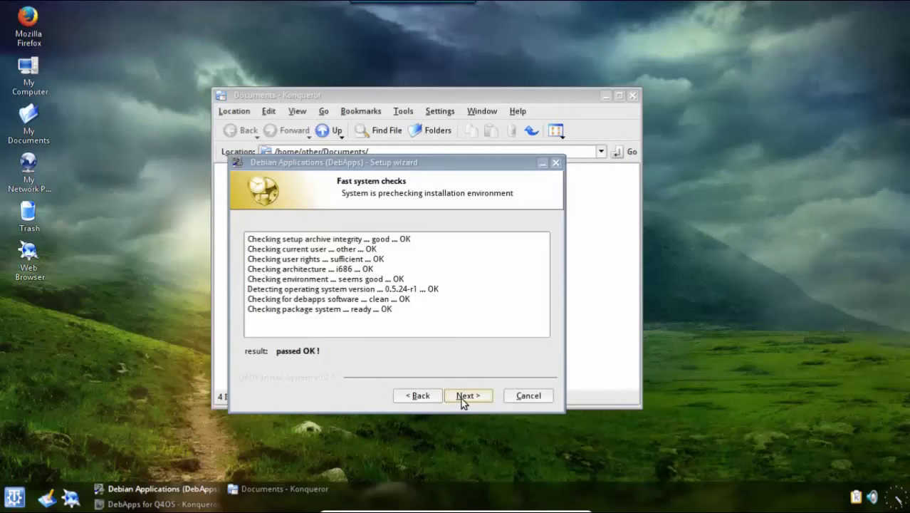
click(463, 397)
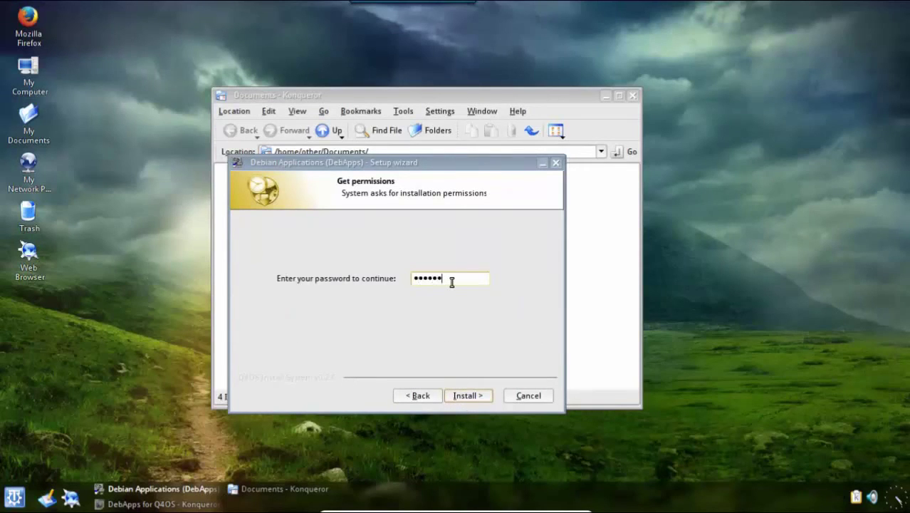
click(476, 399)
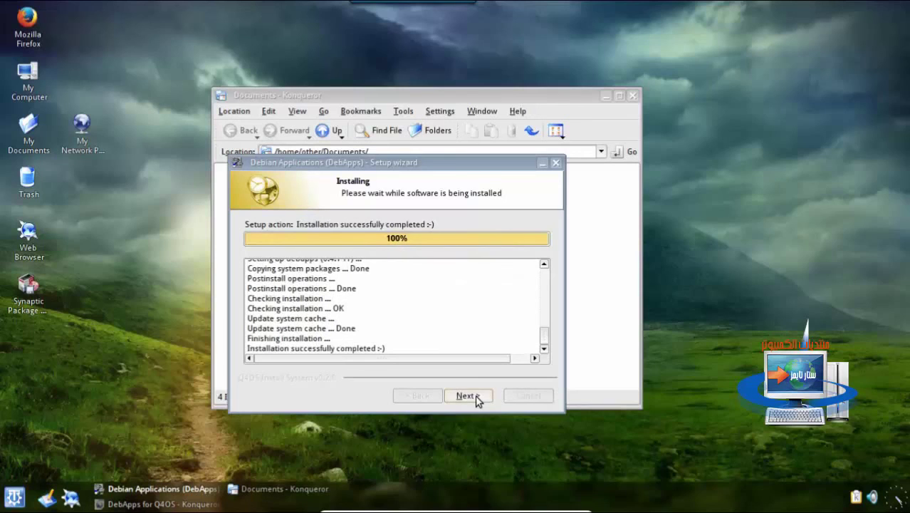
click(466, 395)
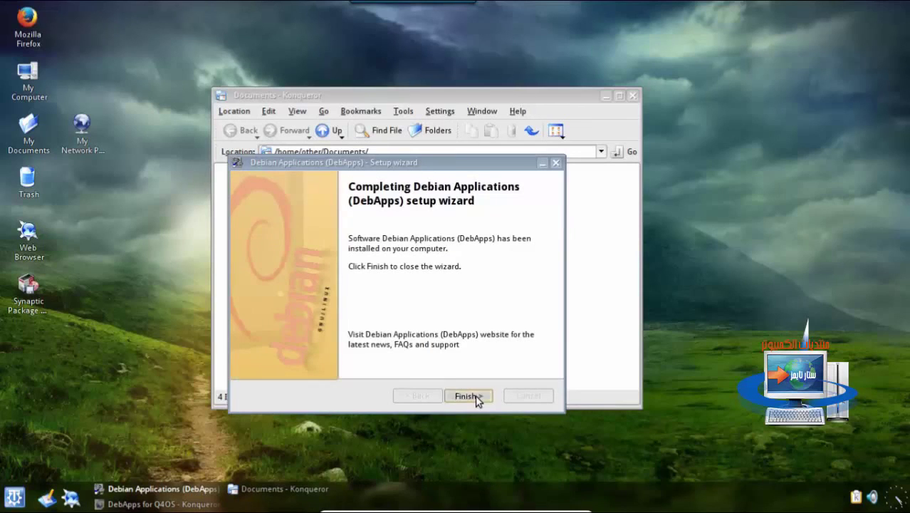
click(475, 395)
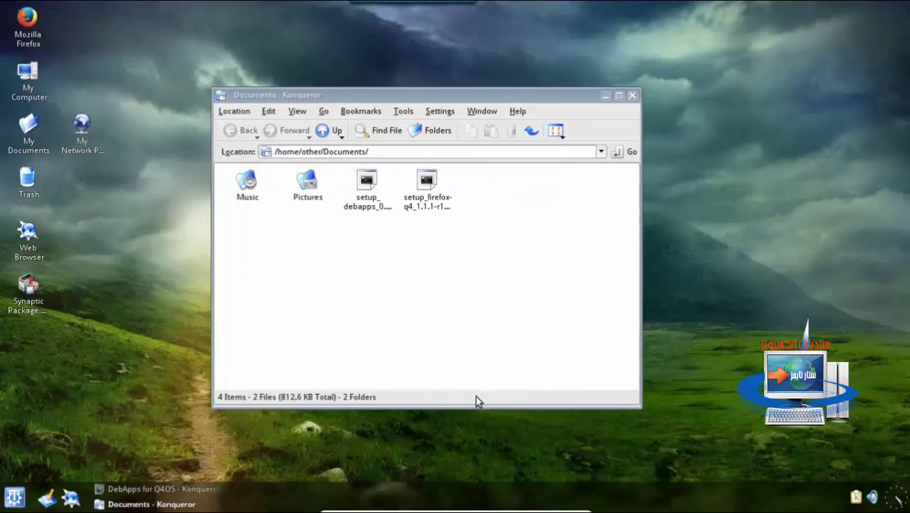
click(632, 96)
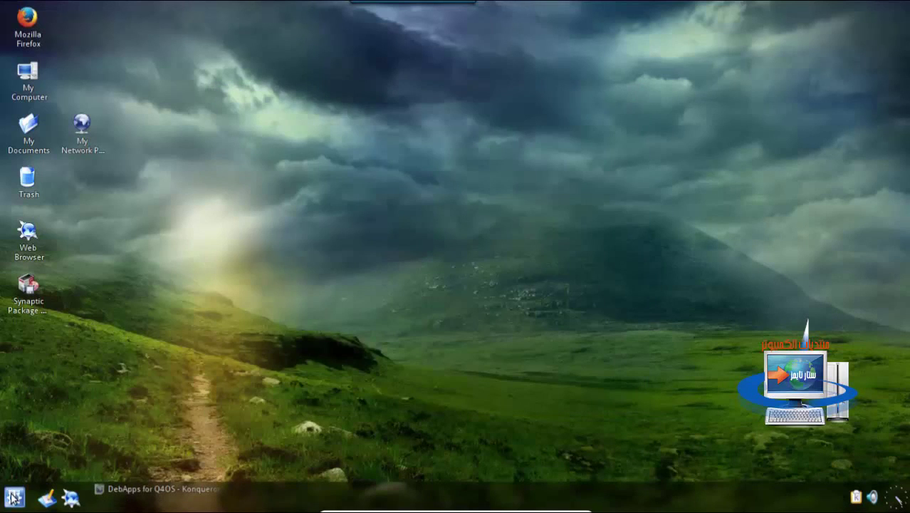
Launch Synaptic Package Manager from the desktop and move the My Network icon directly below the Synaptic icon
click(13, 497)
click(259, 386)
click(30, 307)
double_click(30, 297)
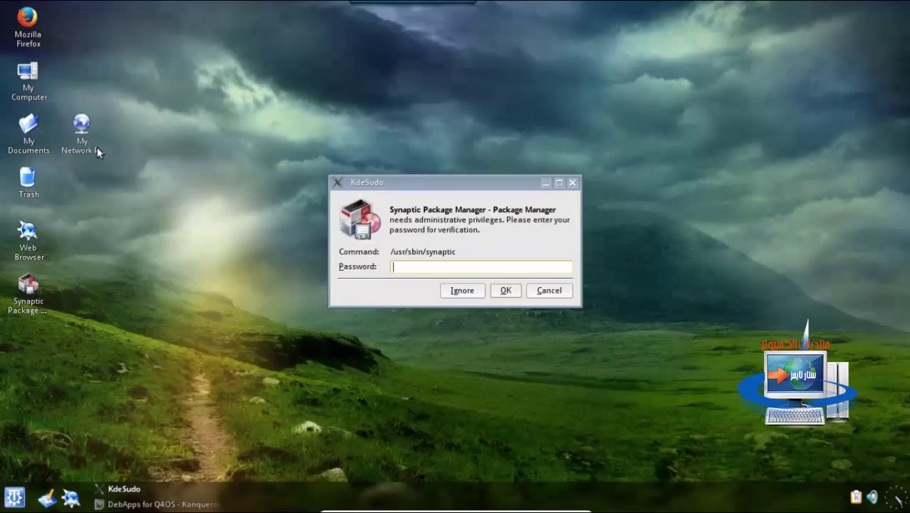
drag(97, 147, 43, 364)
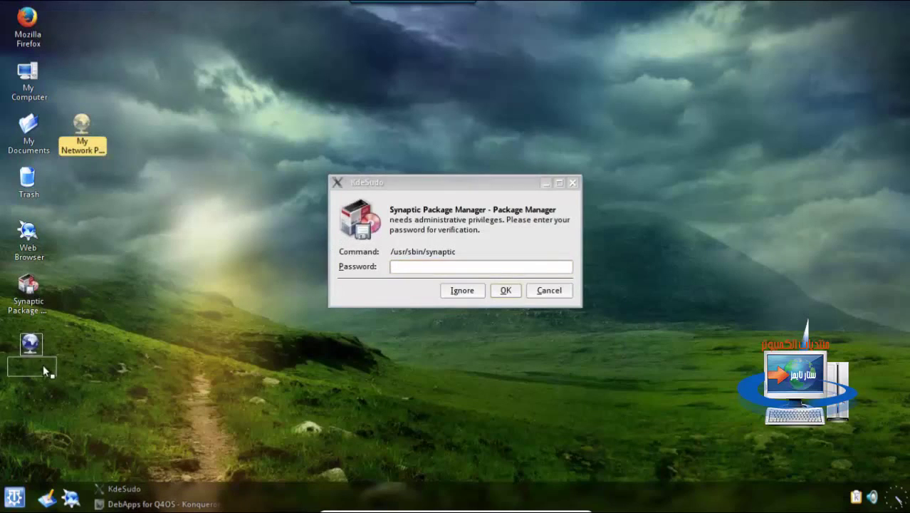
click(235, 299)
Authorize Synaptic Package Manager with the account password and close the Quick Introduction window
click(425, 271)
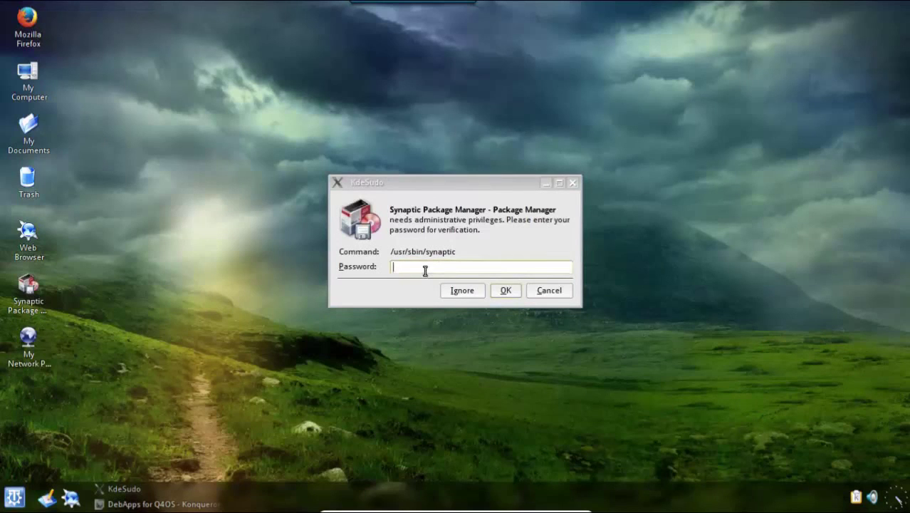
text(•••)
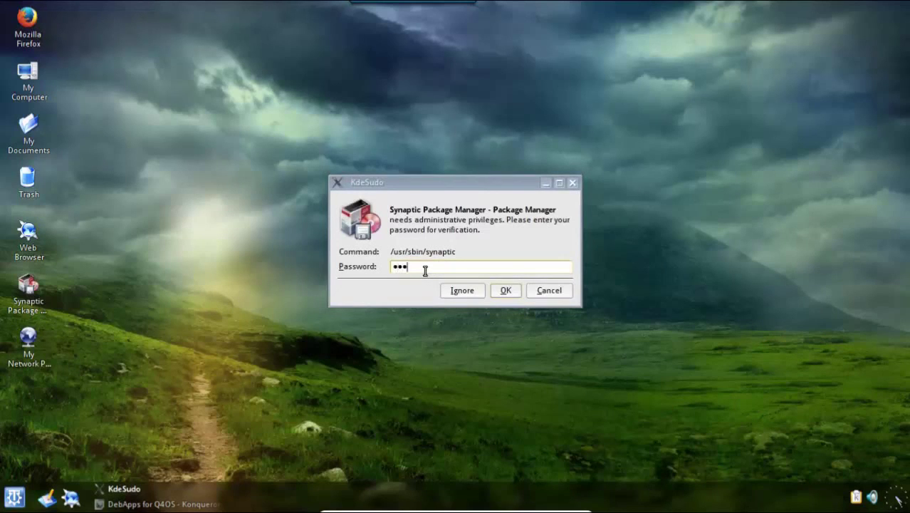
text(••)
click(505, 291)
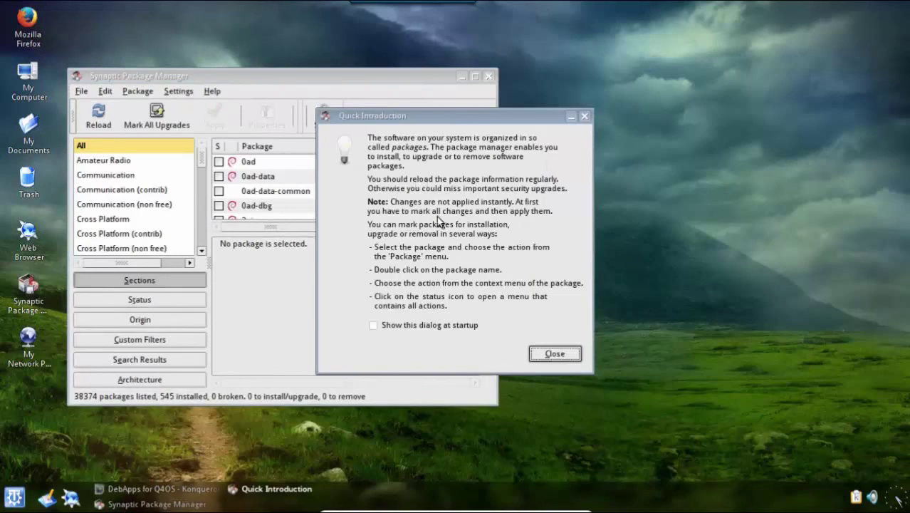
click(548, 353)
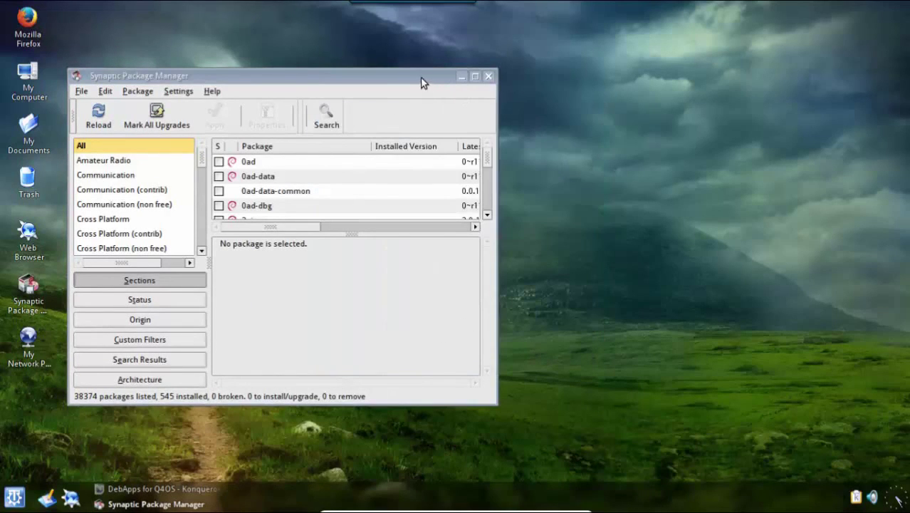
Move the Synaptic window toward the middle of the desktop and search package descriptions and names for chromium
drag(421, 83, 502, 79)
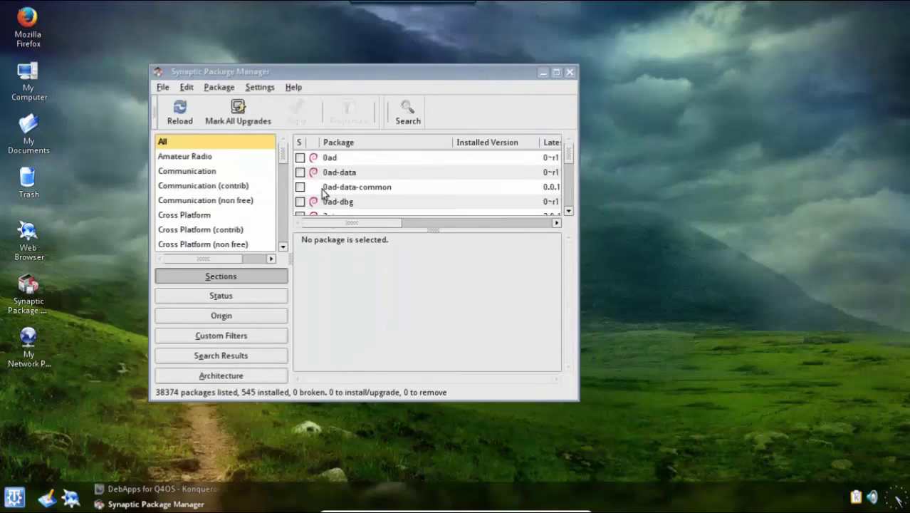
mouse_move(565, 159)
mouse_down()
mouse_move(567, 205)
mouse_move(569, 148)
mouse_up()
click(410, 116)
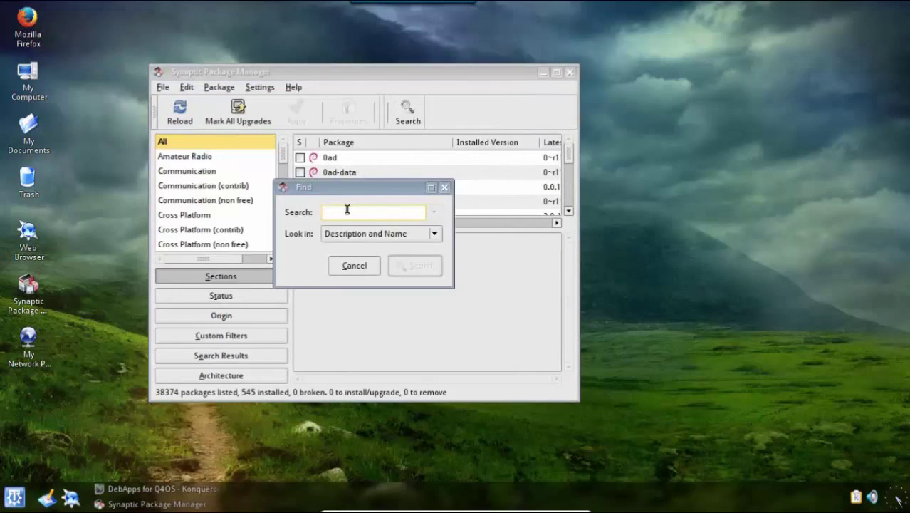
text(chr)
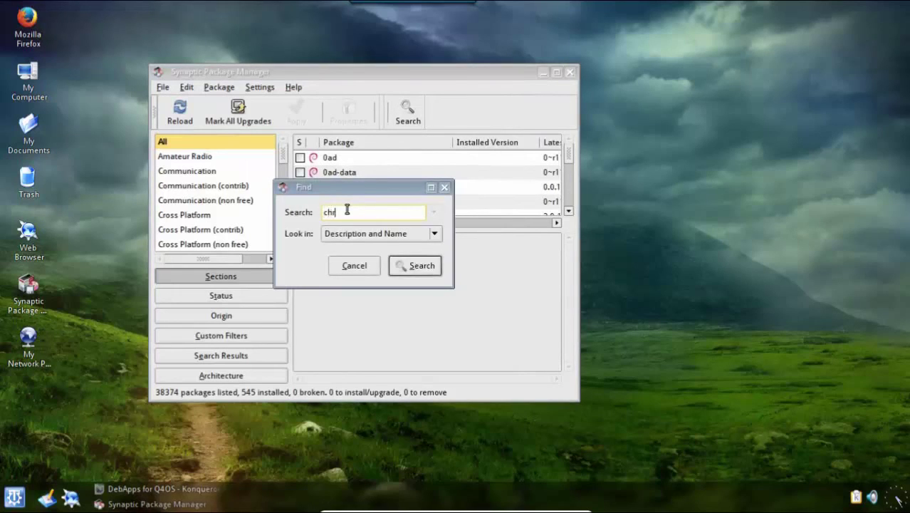
text(omium)
click(406, 265)
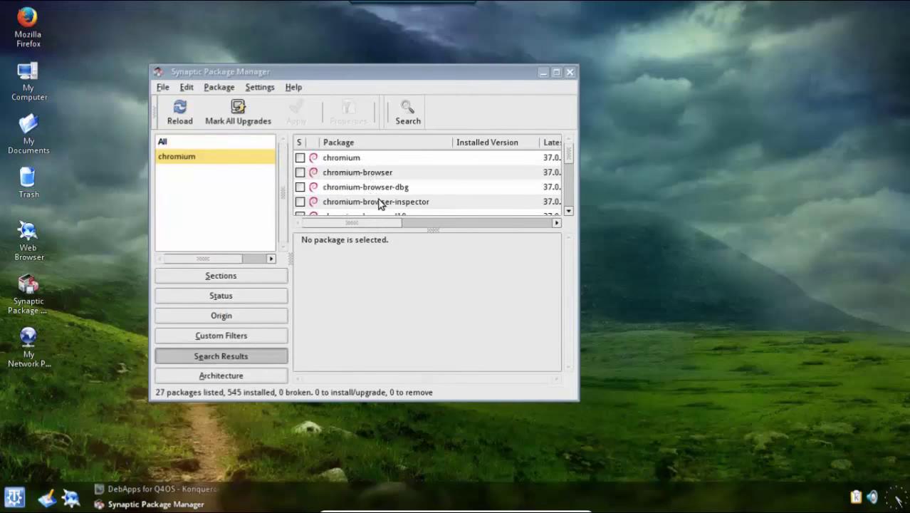
drag(568, 163, 569, 130)
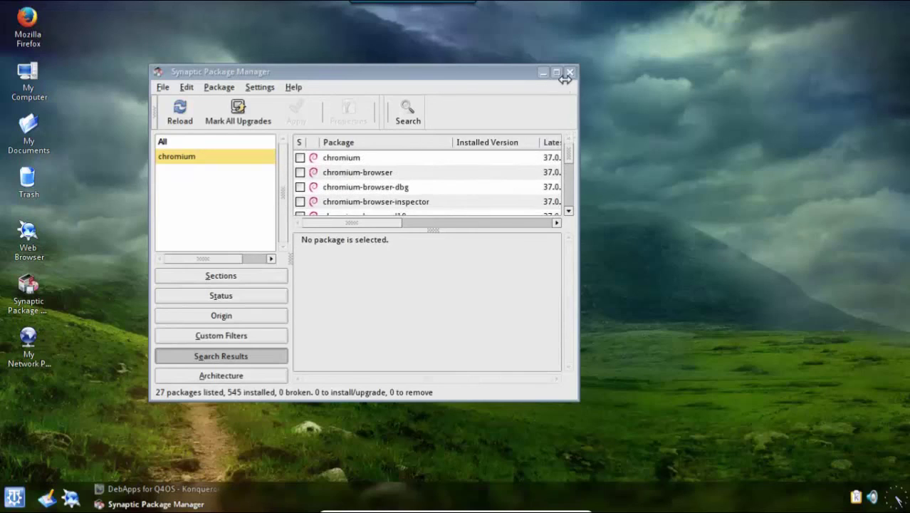